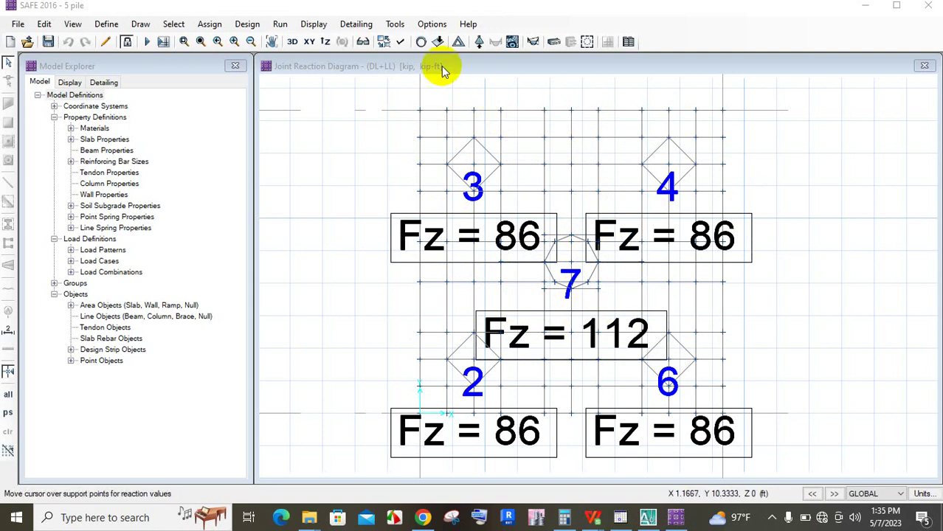
Run new detailing with individual bars generated in plan and in the 3D model, and areas merged to clean edges and sections
click(358, 25)
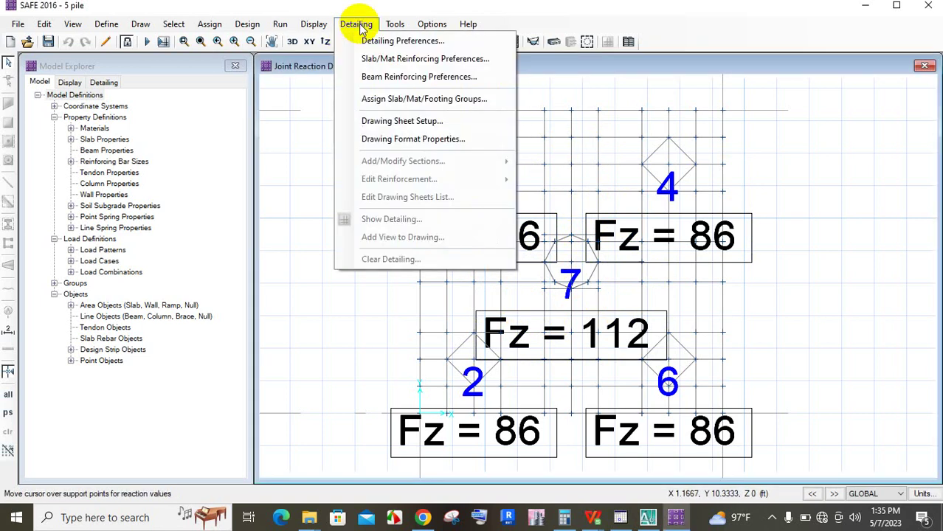
mouse_move(388, 26)
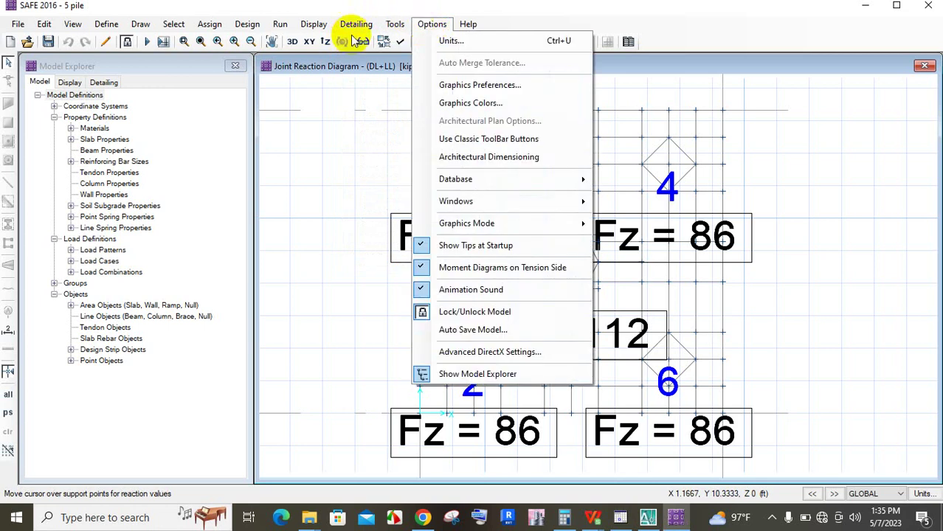
click(350, 34)
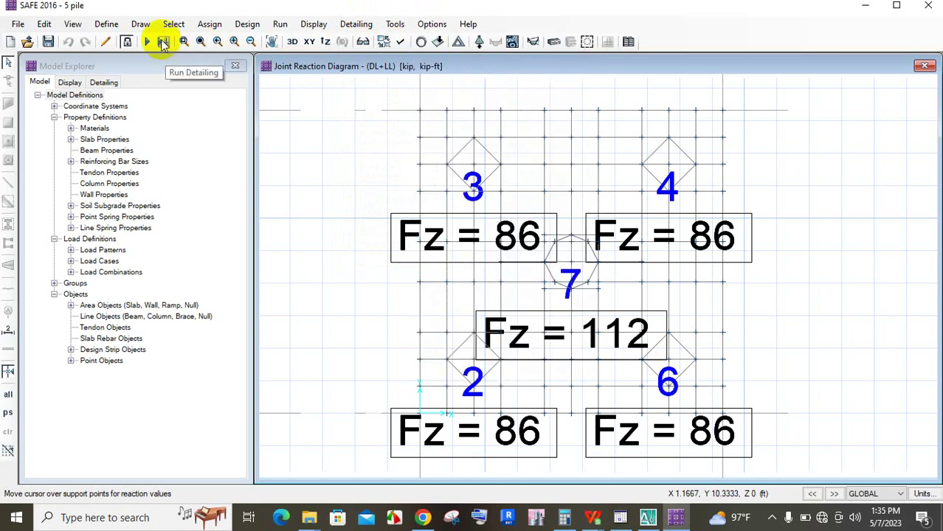
click(164, 44)
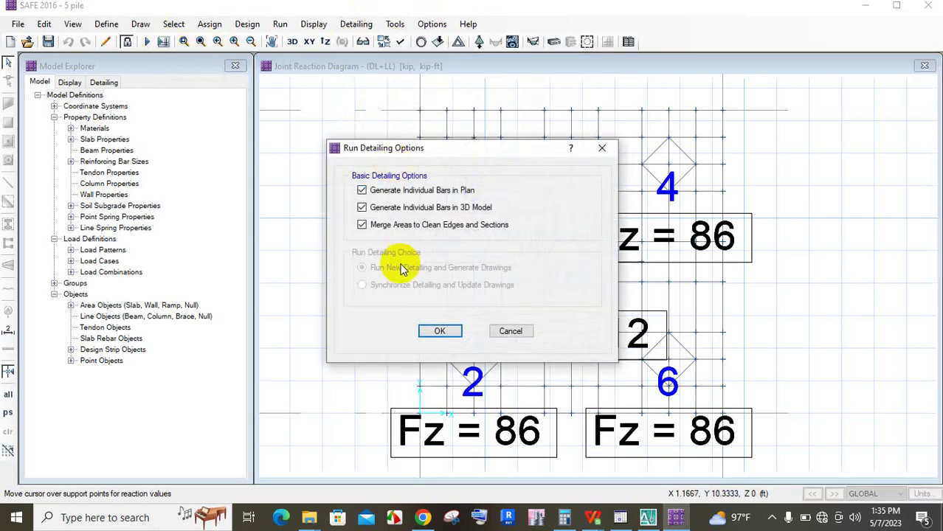
click(436, 332)
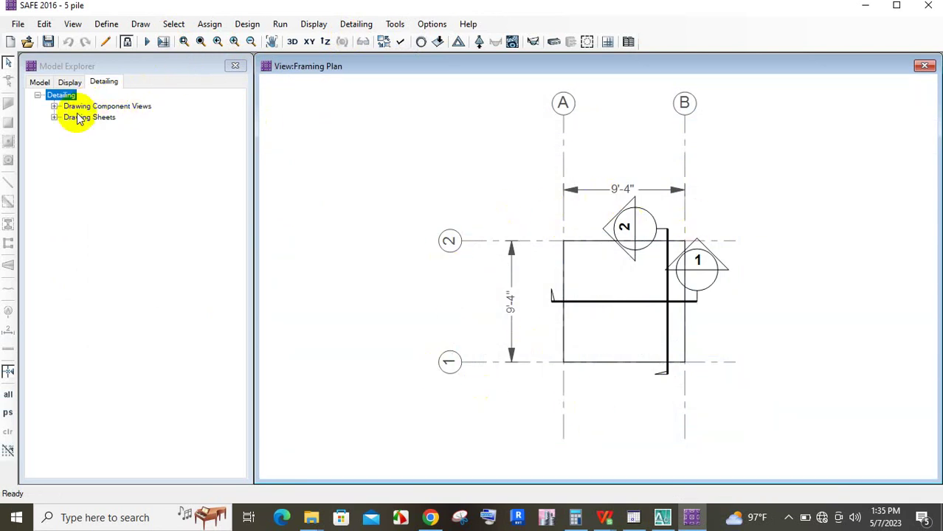
Expand the drawing sheets and component views, and examine the Slab/Mat Curtailment - Col Strip view
click(53, 119)
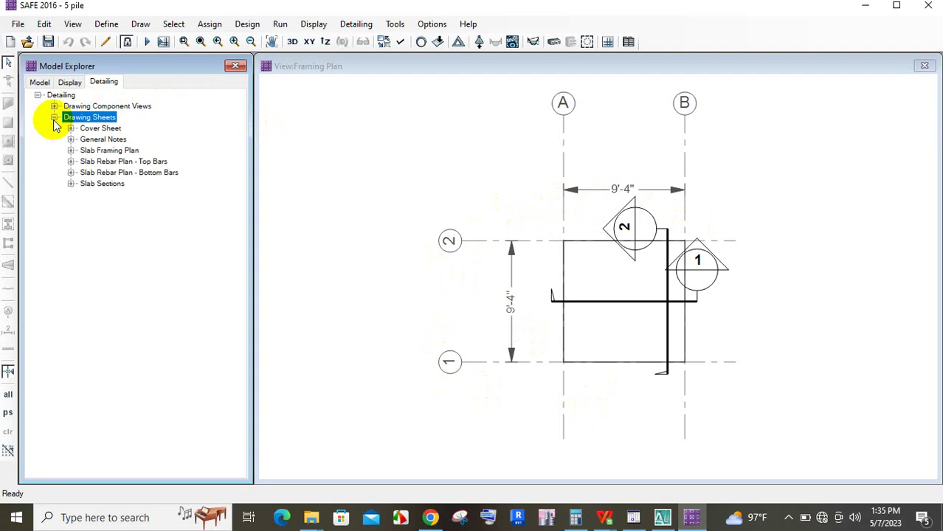
click(53, 106)
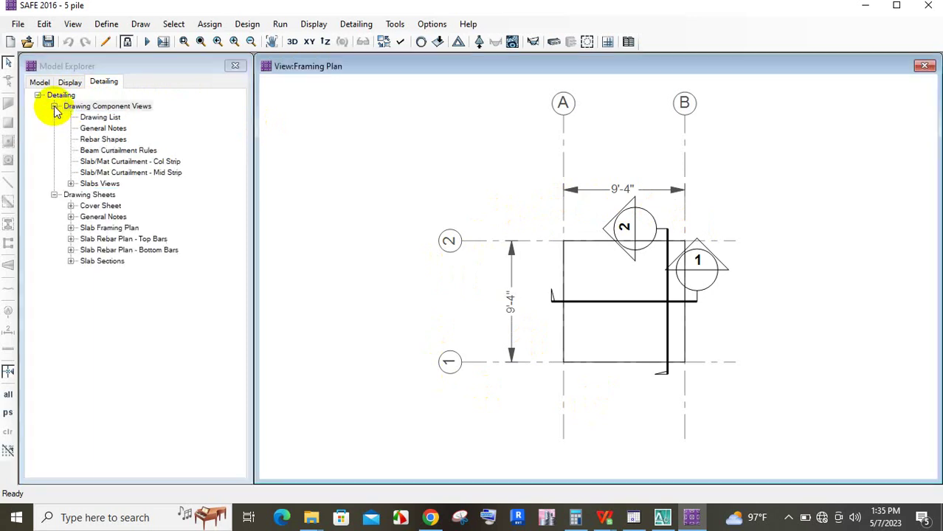
click(123, 163)
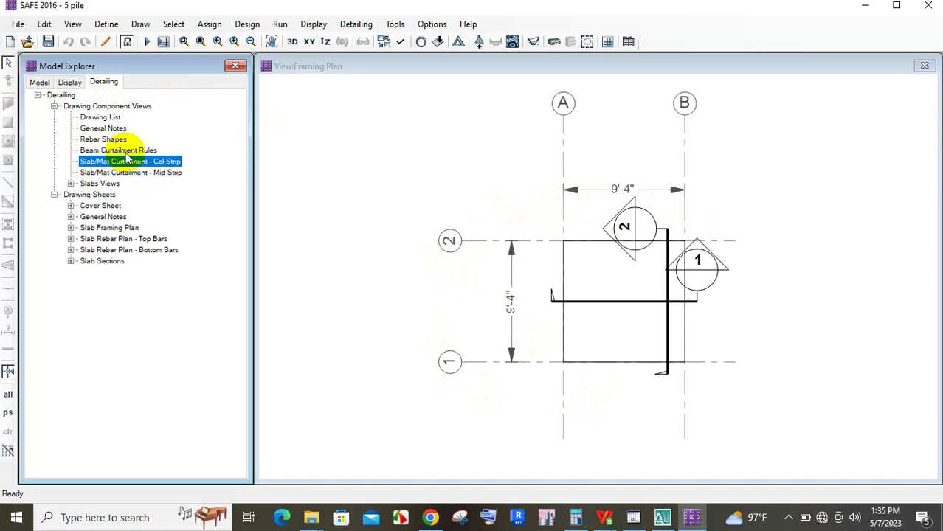
double_click(115, 159)
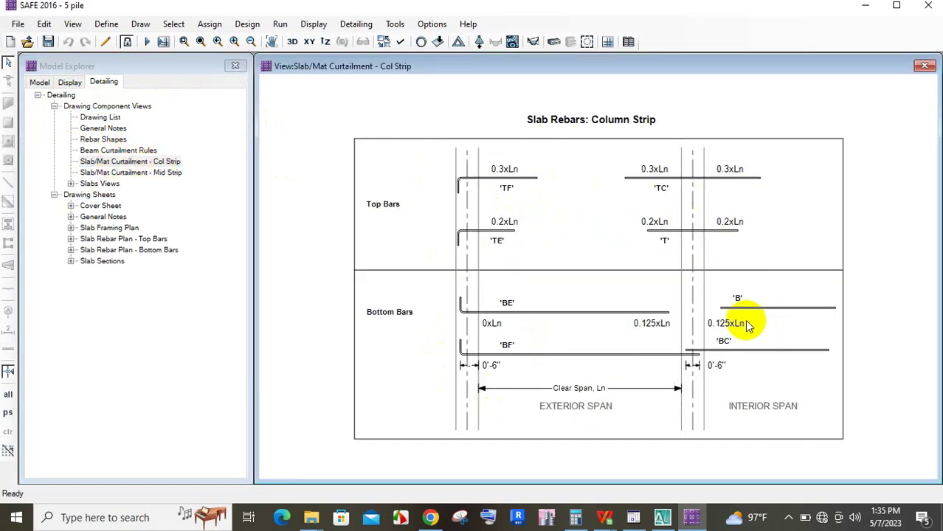
scroll(496, 231, down, 1)
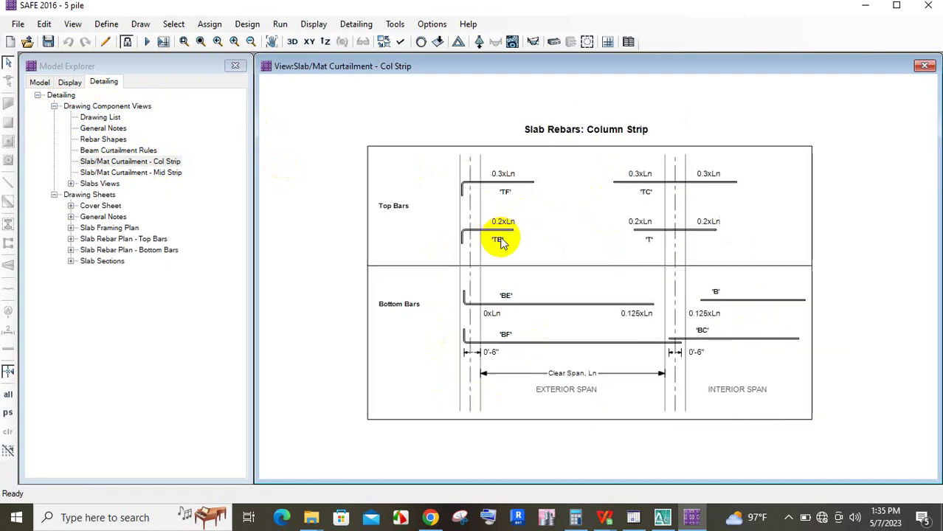
scroll(745, 358, up, 1)
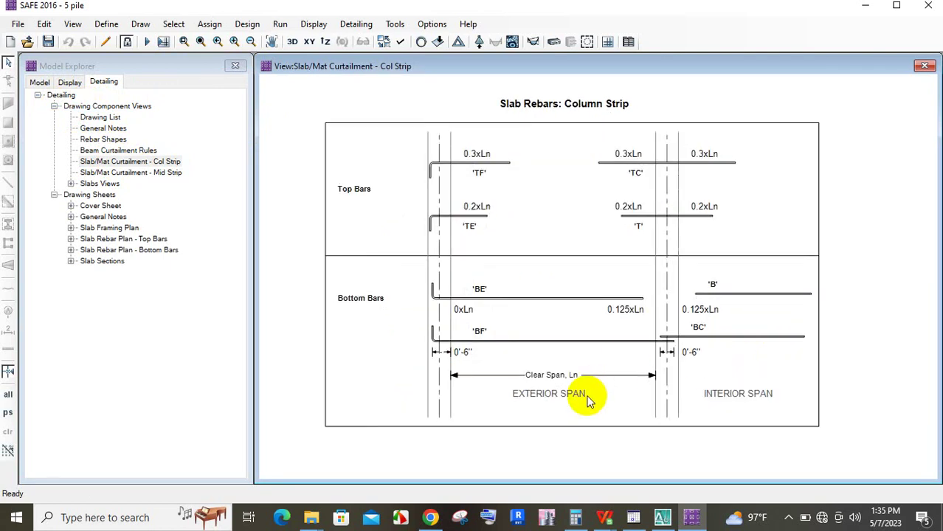
View the rebar shape codes and expand the Slabs Views list to look over its rebar table and bill of quantities entries
double_click(110, 140)
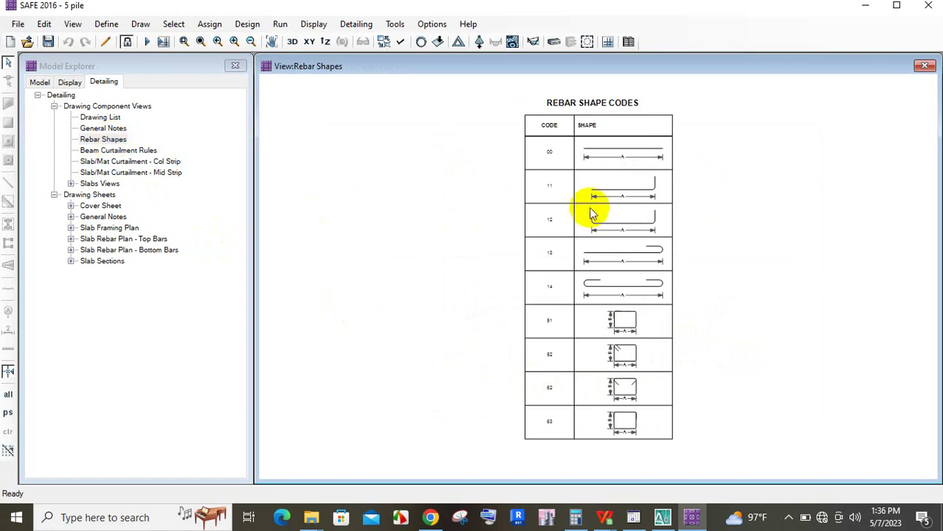
scroll(588, 207, up, 1)
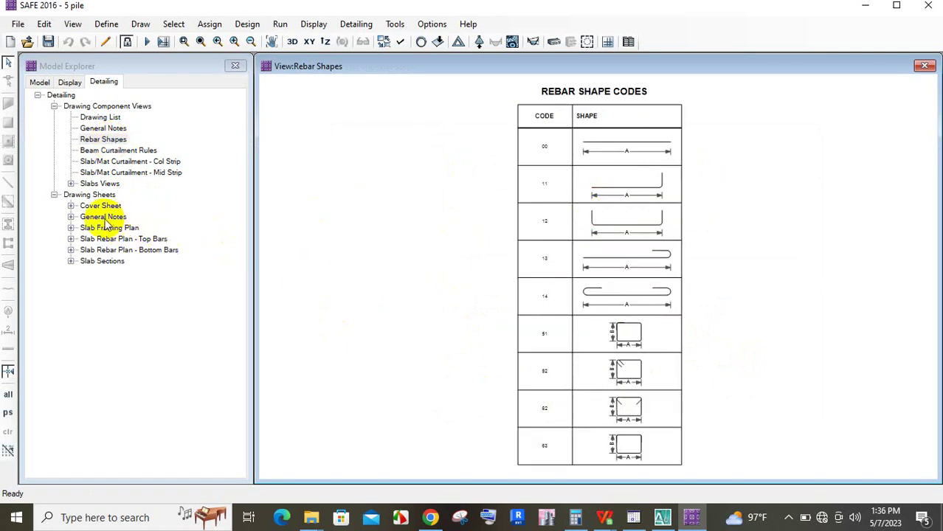
click(104, 173)
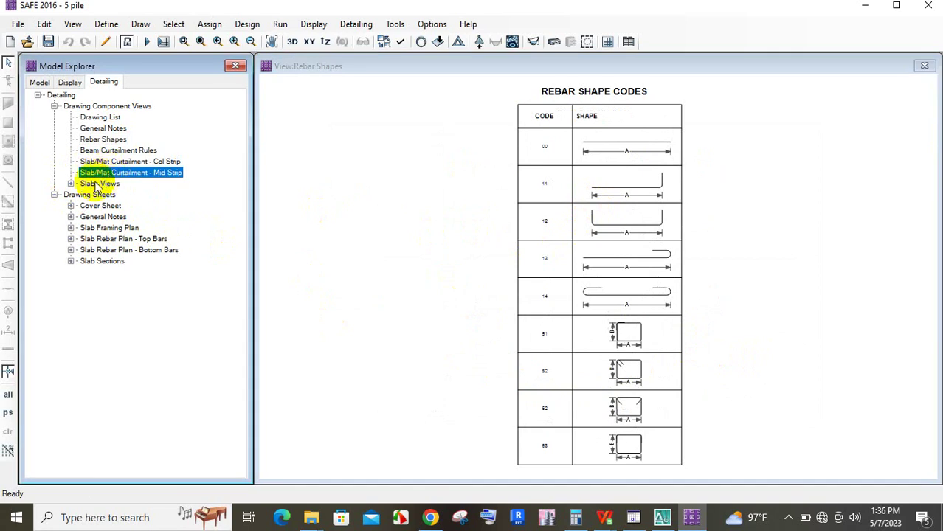
click(71, 184)
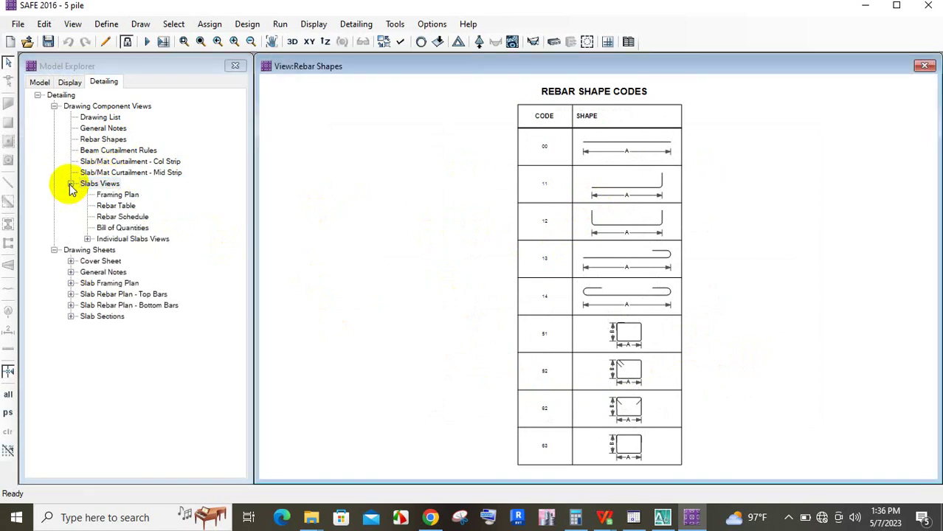
click(117, 207)
click(122, 228)
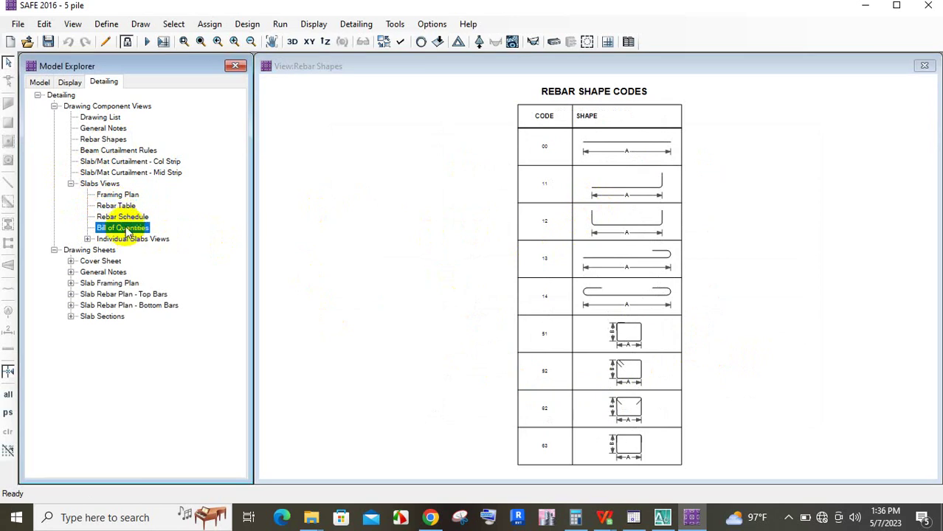
Review the General Notes and Drawing List component views
double_click(103, 141)
double_click(105, 129)
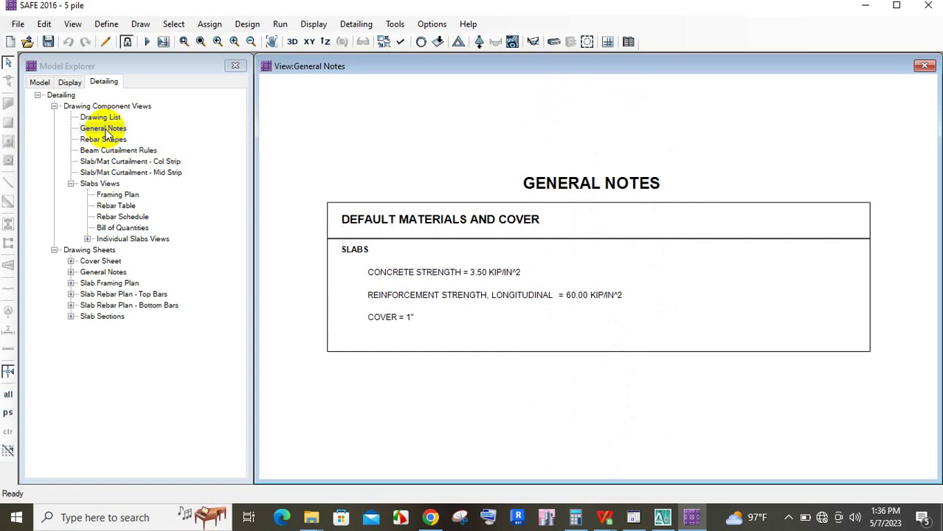
click(104, 119)
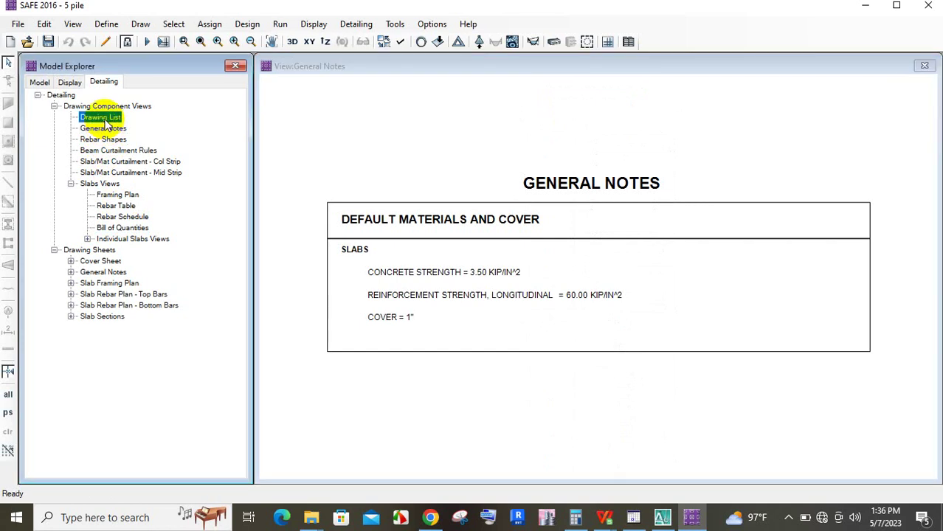
double_click(104, 119)
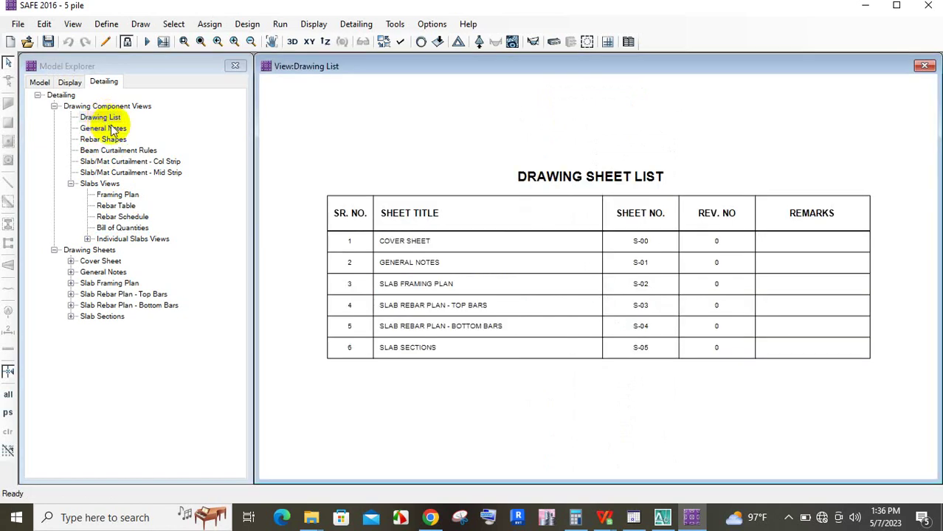
shift+click(116, 130)
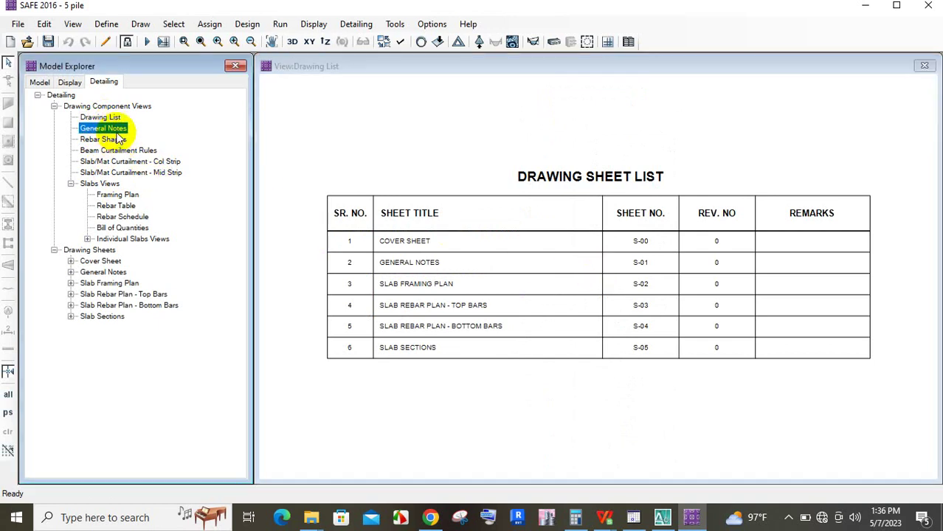
double_click(104, 129)
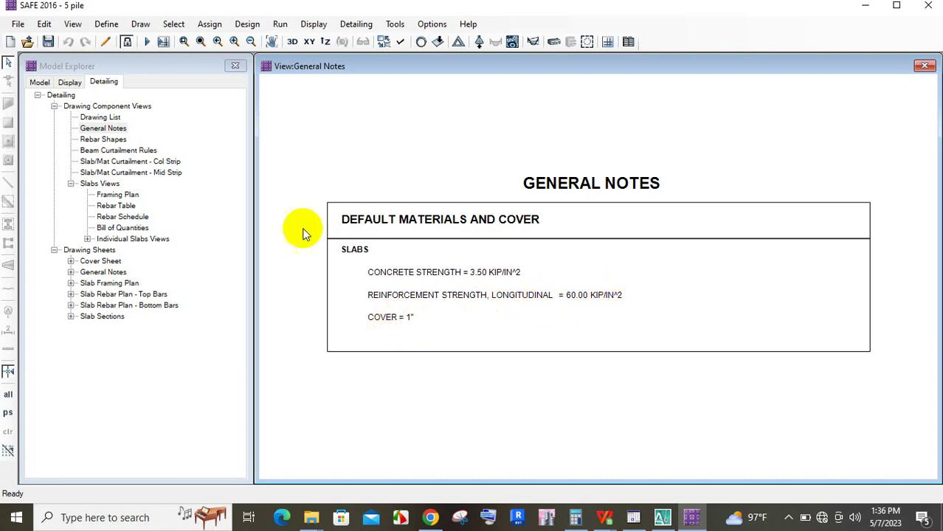
View the Beam Curtailment Rules, followed by the column strip slab curtailment drawing
click(112, 139)
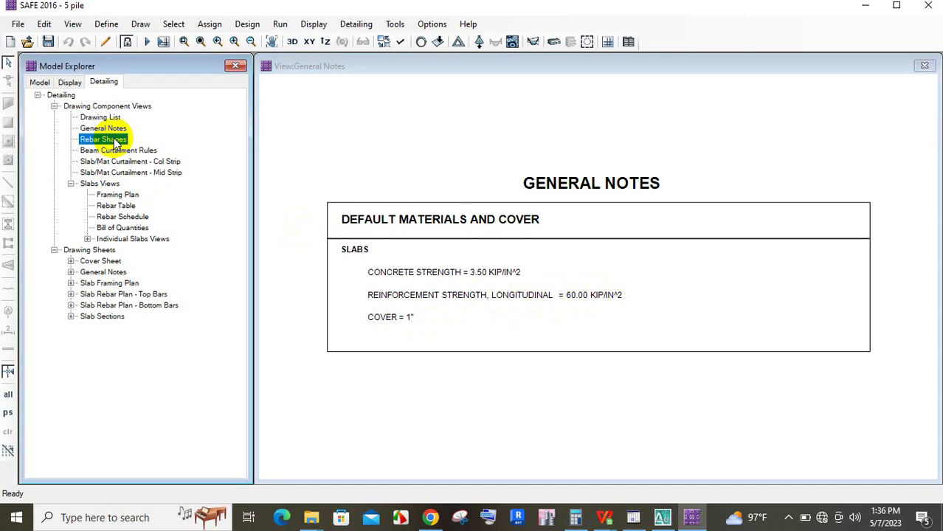
double_click(121, 150)
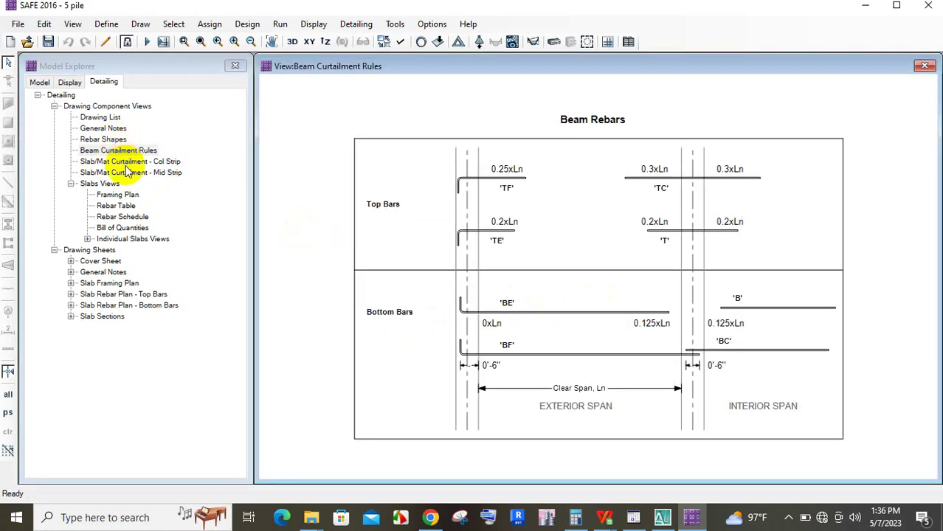
double_click(129, 161)
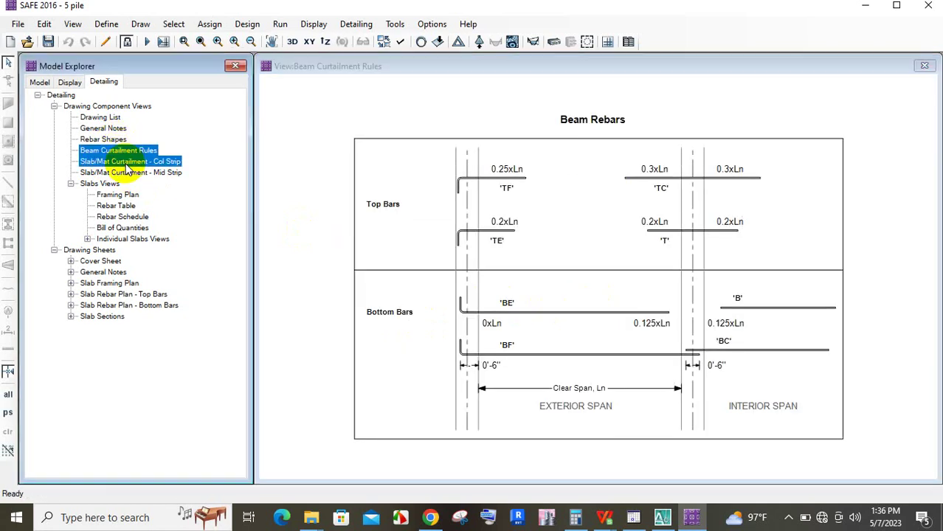
Display the Default-2D slab design view and expand the load combinations in the model definitions
click(67, 84)
click(68, 84)
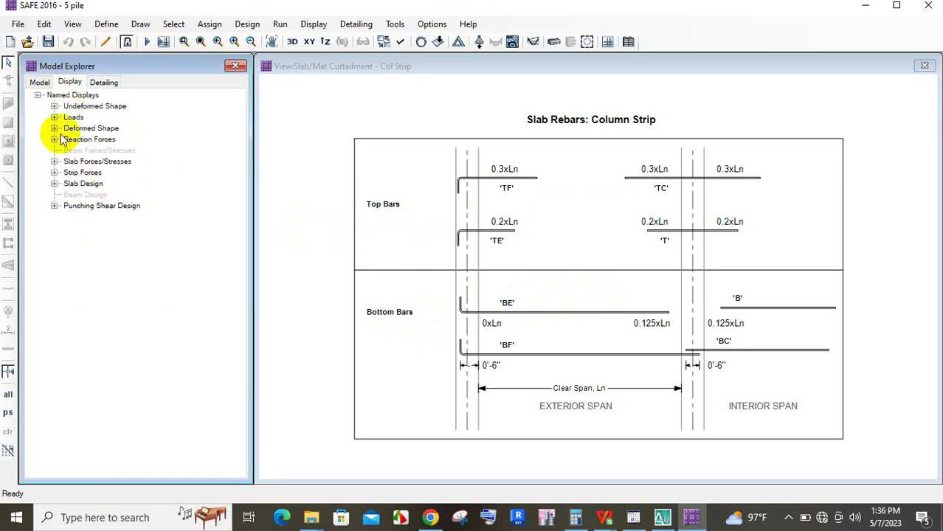
click(54, 184)
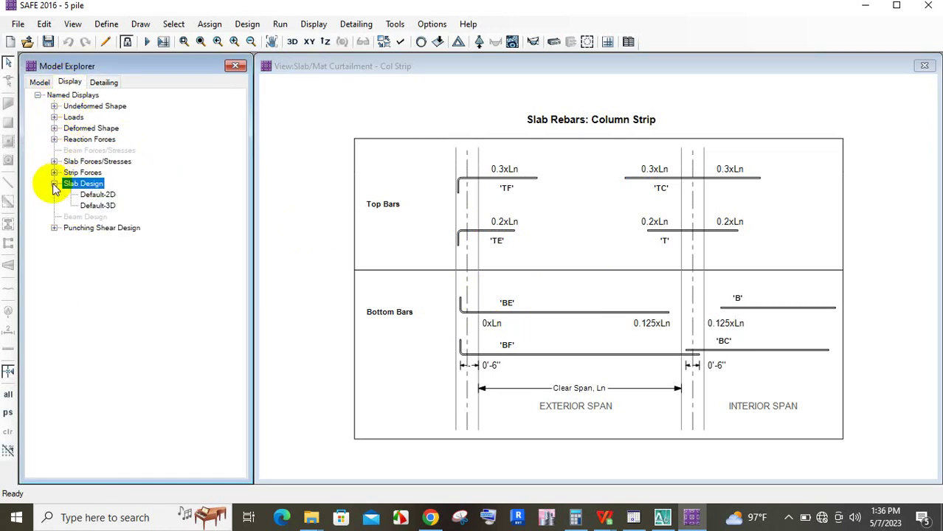
click(96, 195)
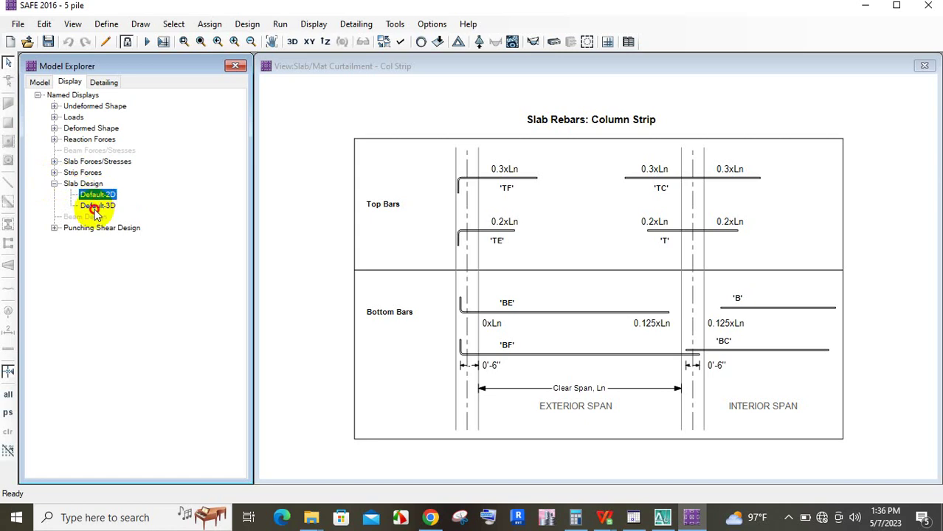
click(95, 206)
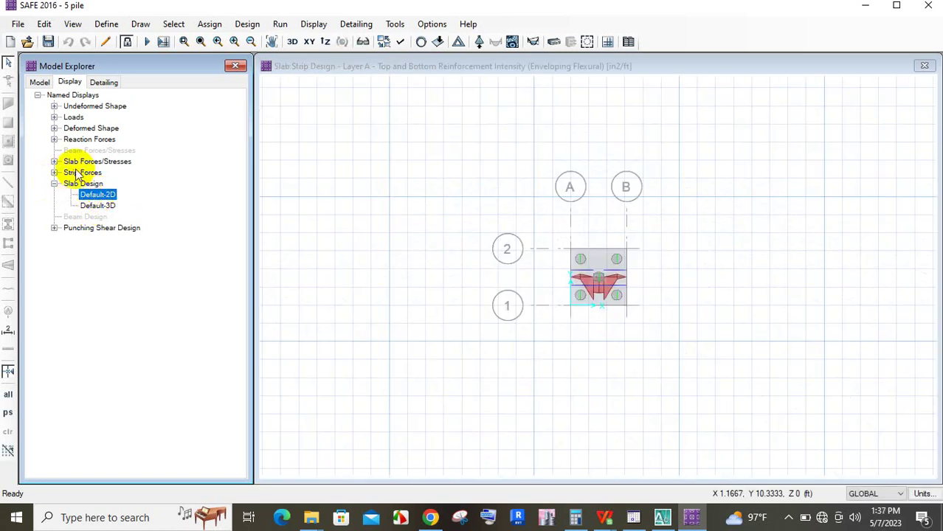
click(43, 82)
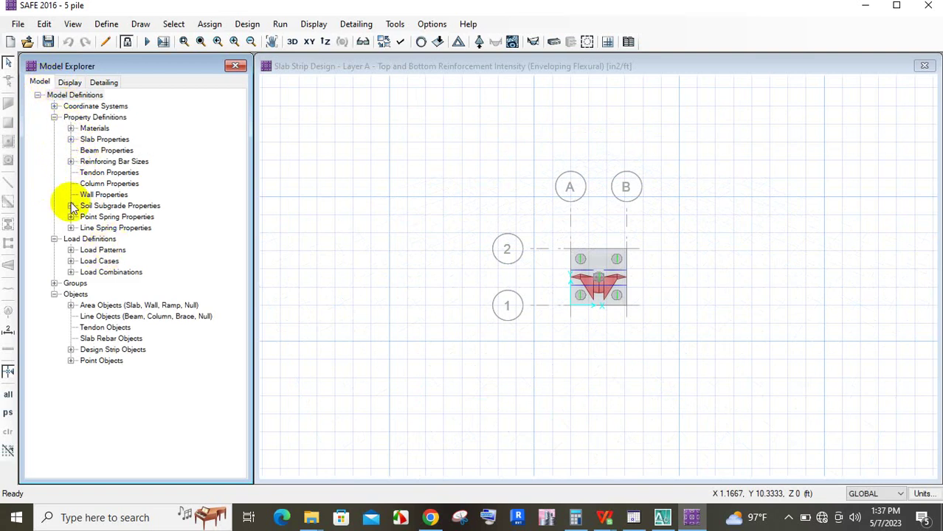
click(72, 273)
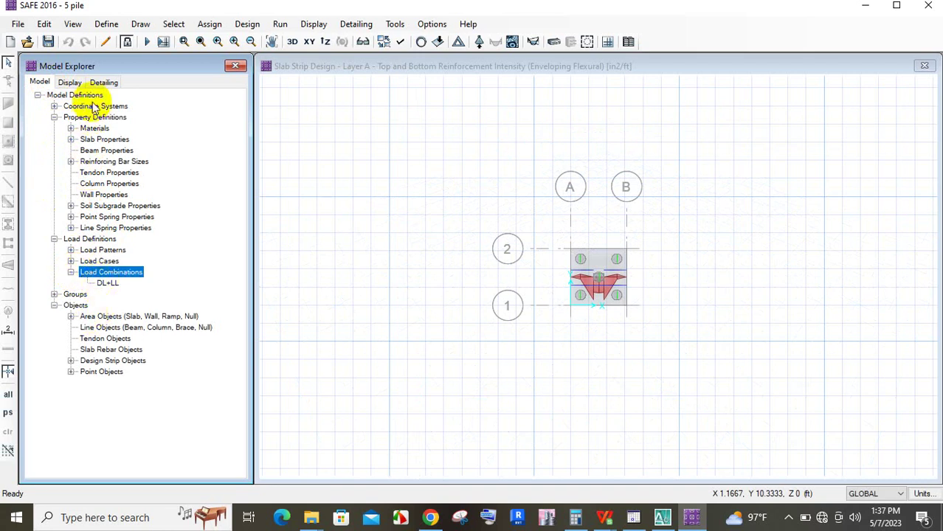
Open the General Notes drawing sheet from the detailing results and examine its tables and slab rebar details up close
click(107, 83)
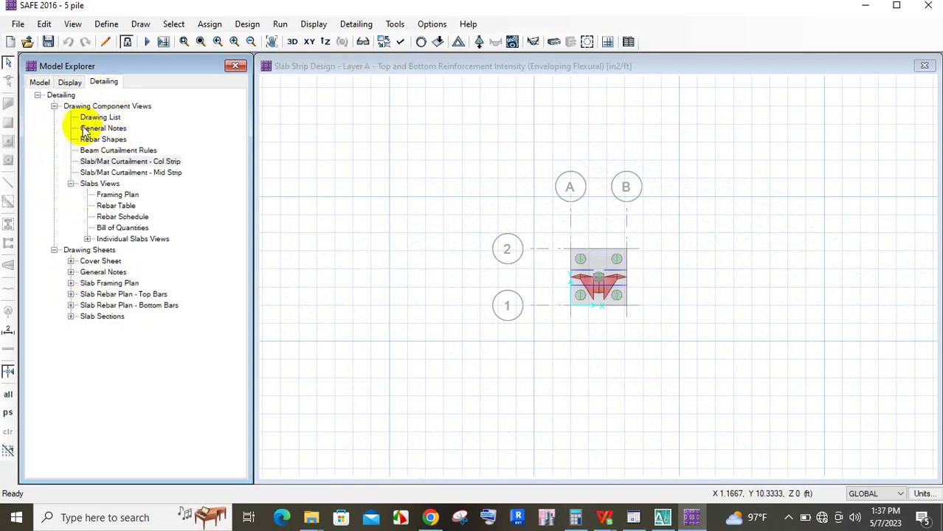
double_click(113, 273)
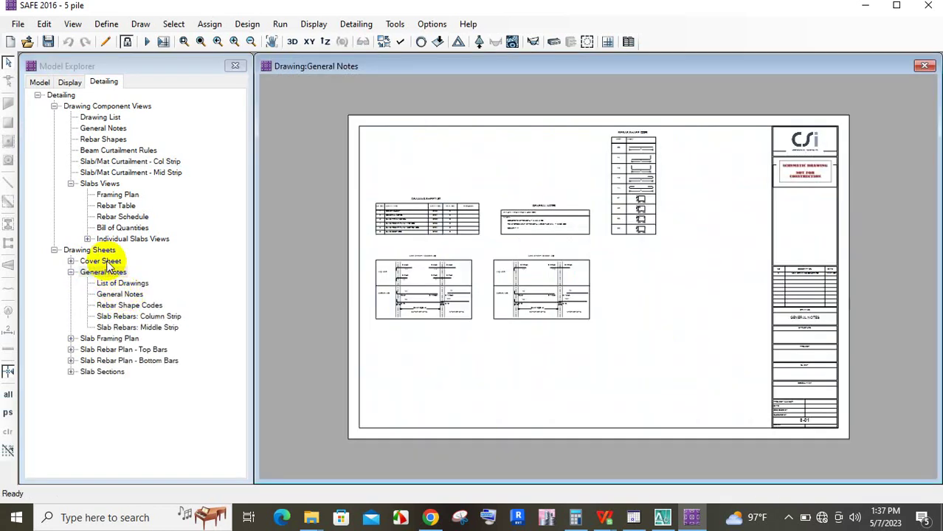
scroll(625, 210, up, 1)
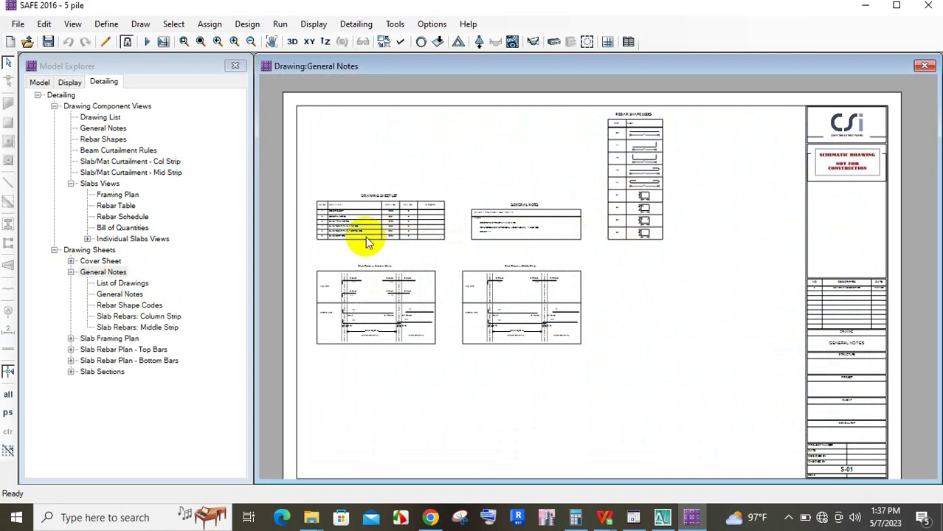
scroll(368, 232, up, 3)
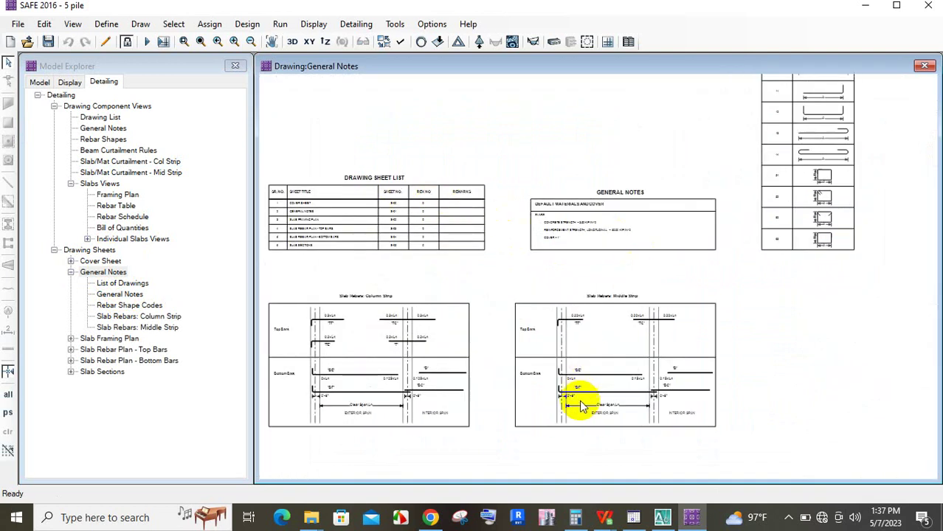
scroll(711, 281, down, 1)
scroll(458, 214, up, 1)
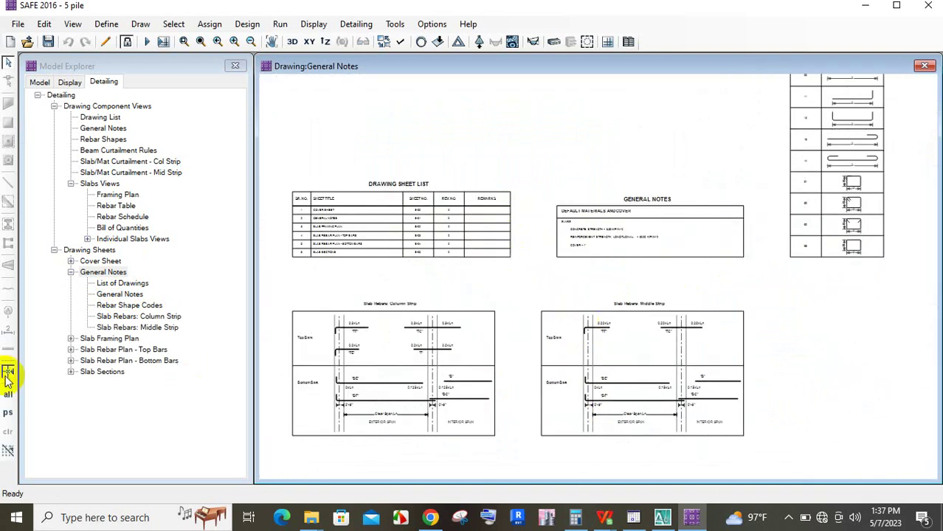
Locate the Rebar Shape Codes, column strip and middle strip slab rebar details on the General Notes sheet
click(127, 306)
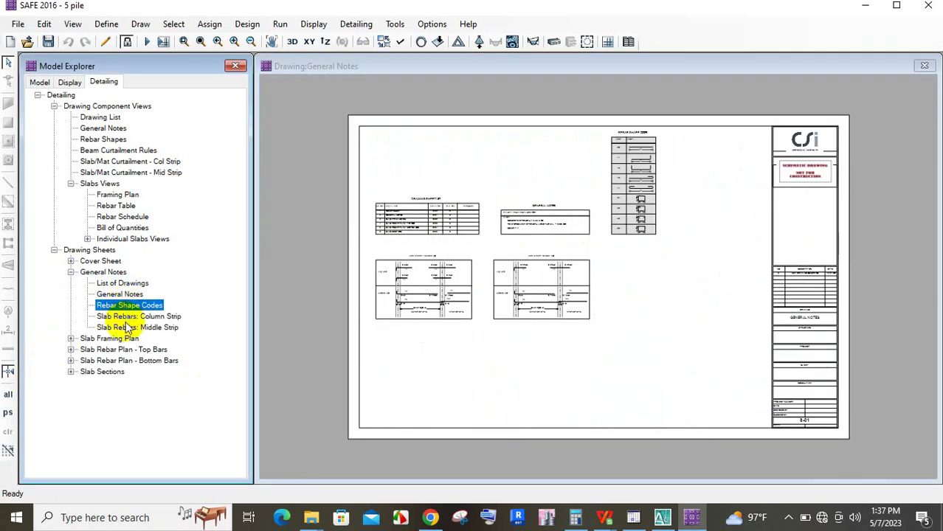
click(126, 318)
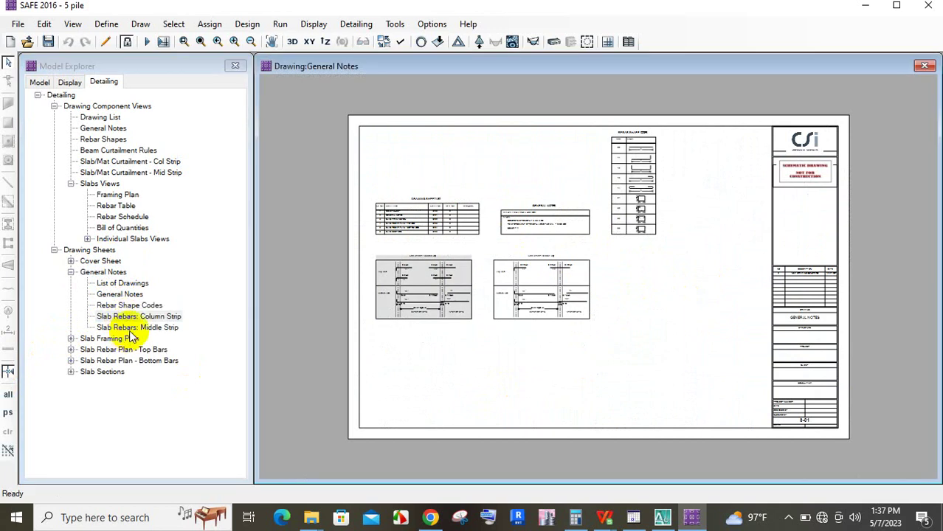
click(132, 328)
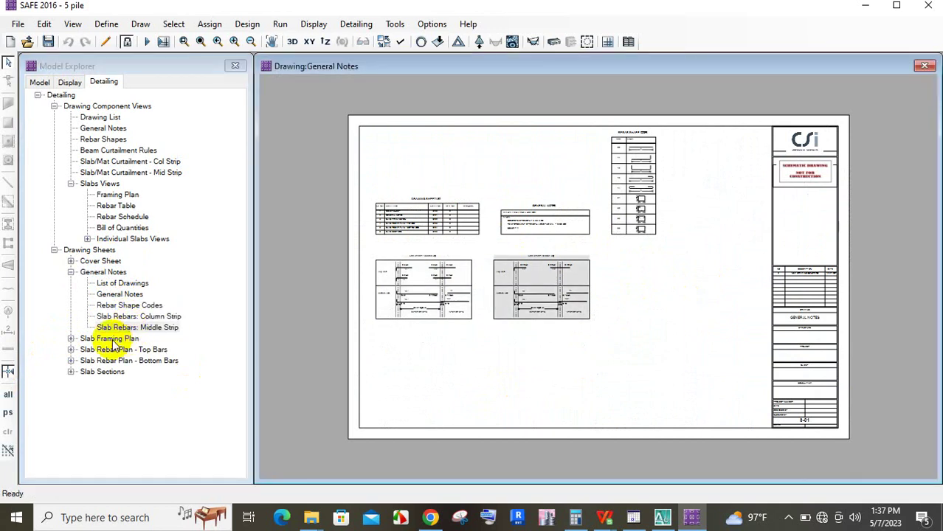
Open the Slab Framing Plan drawing sheet and highlight its Framing Plan view
click(87, 340)
double_click(84, 341)
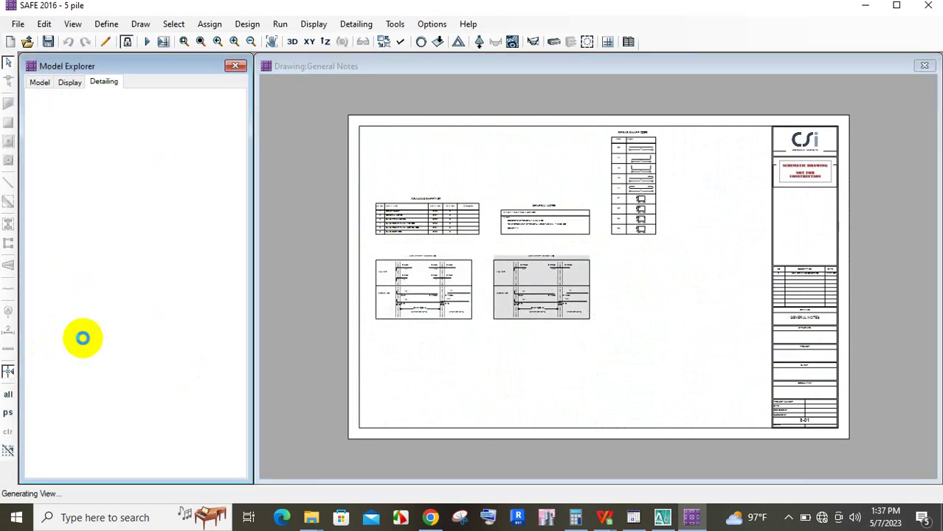
click(103, 350)
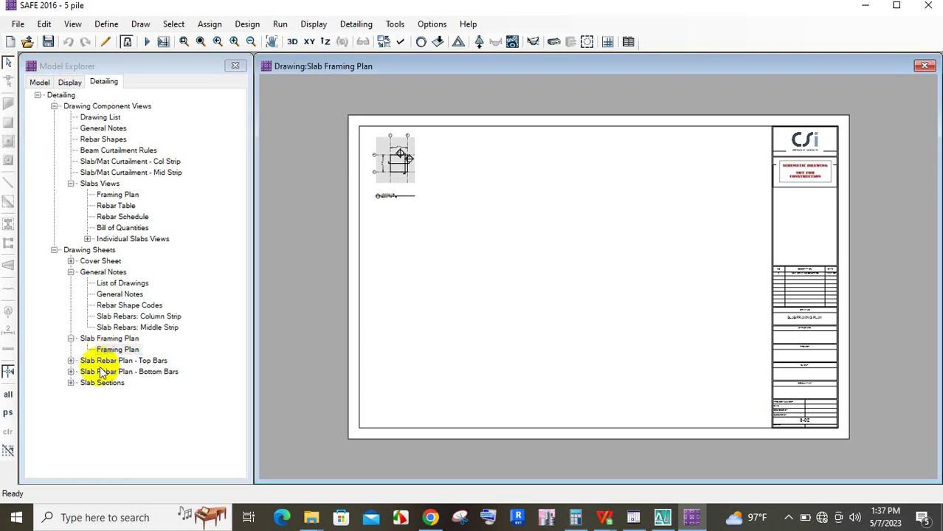
Open the Top Rebar Plan on the Slab Rebar Plan - Top Bars sheet and examine its bar callouts up close
double_click(81, 361)
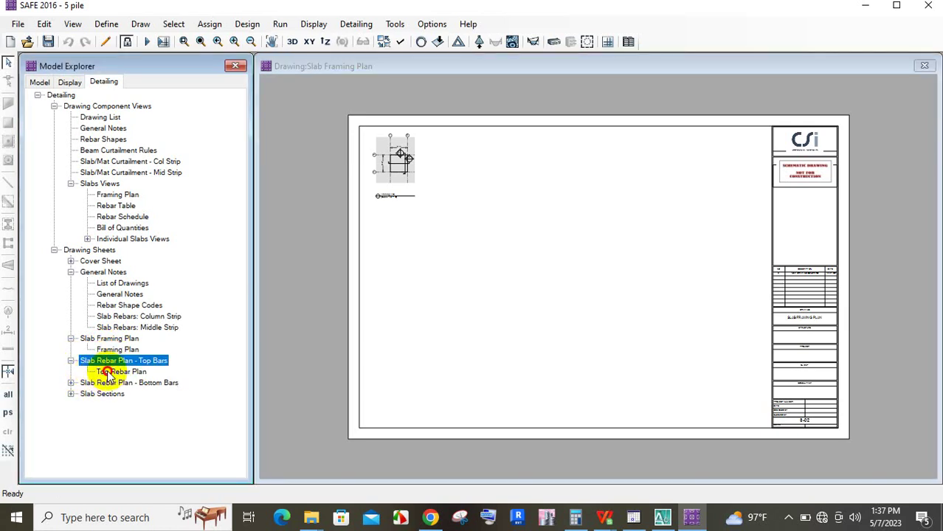
click(107, 374)
scroll(430, 170, up, 2)
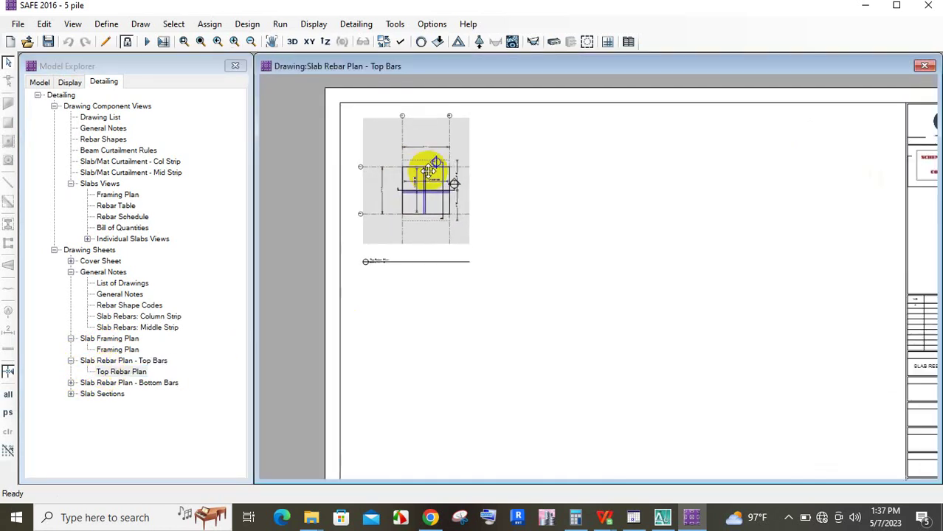
scroll(430, 170, up, 5)
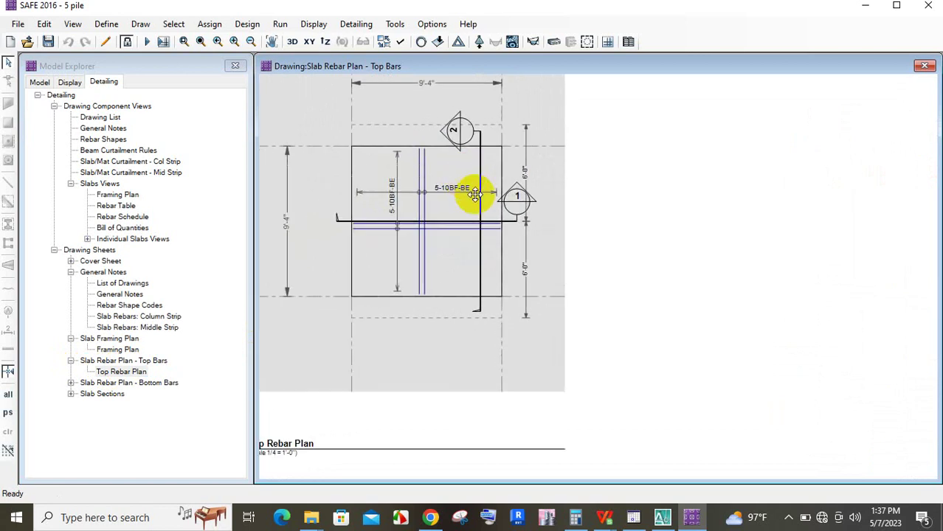
scroll(388, 174, up, 3)
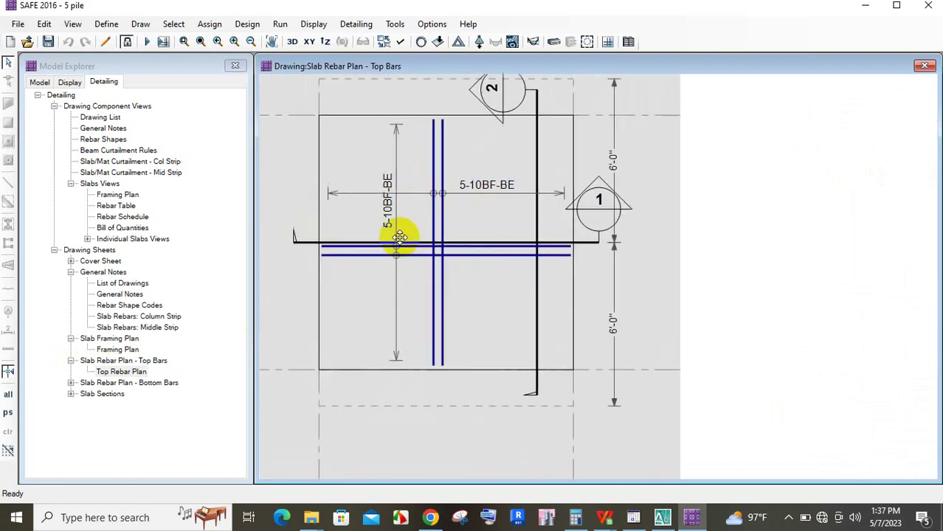
scroll(398, 236, up, 2)
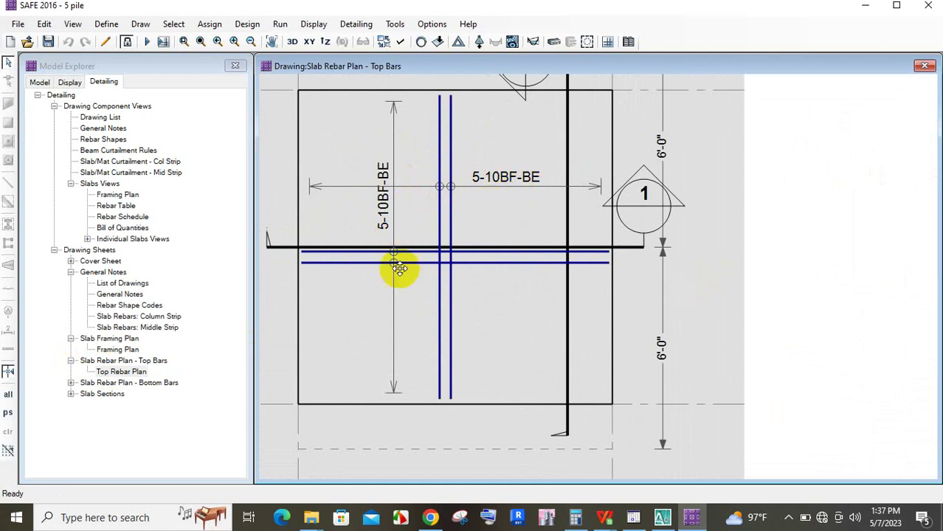
Open the Slab Rebar Plan - Bottom Bars sheet and examine the bar callouts in both directions
double_click(109, 383)
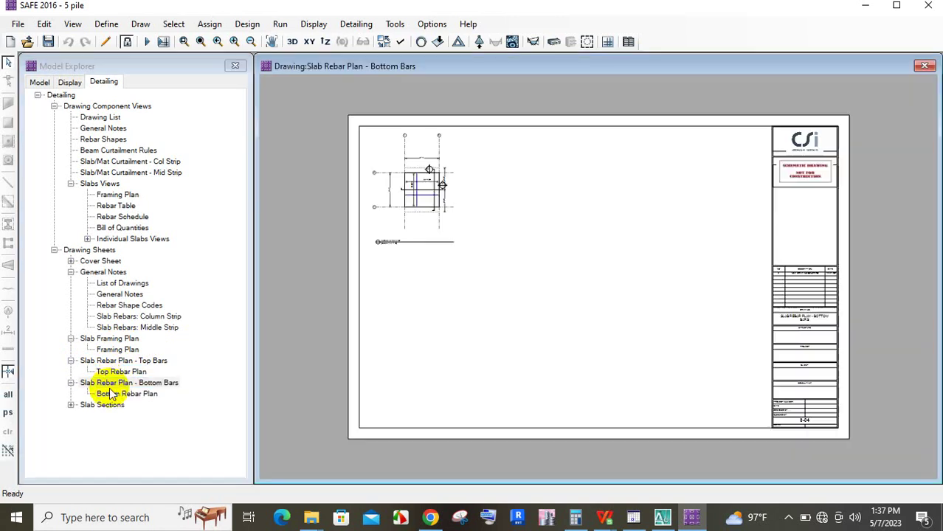
scroll(427, 176, up, 5)
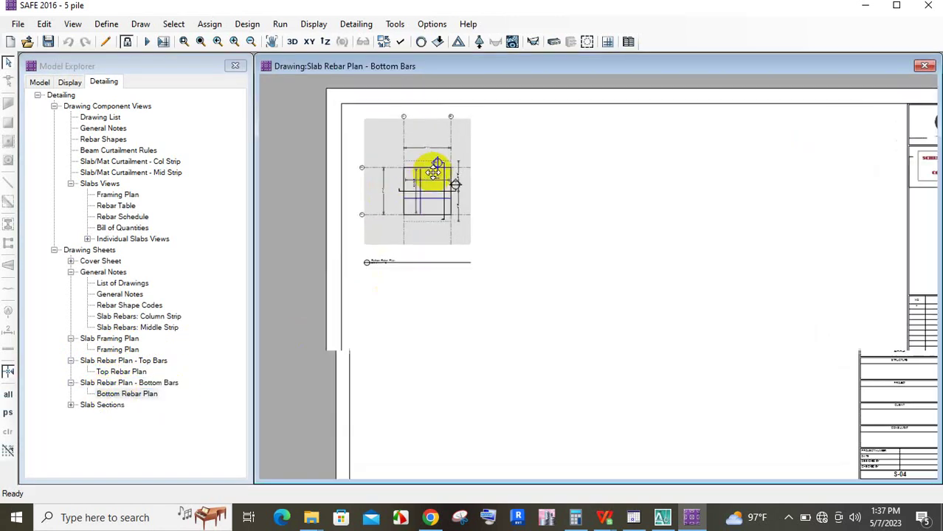
scroll(414, 182, up, 4)
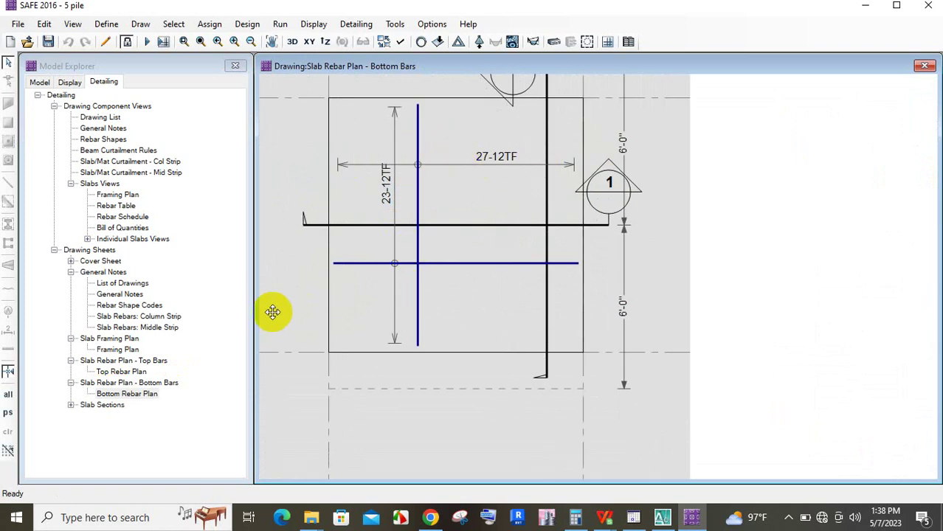
scroll(410, 290, down, 1)
scroll(410, 289, down, 1)
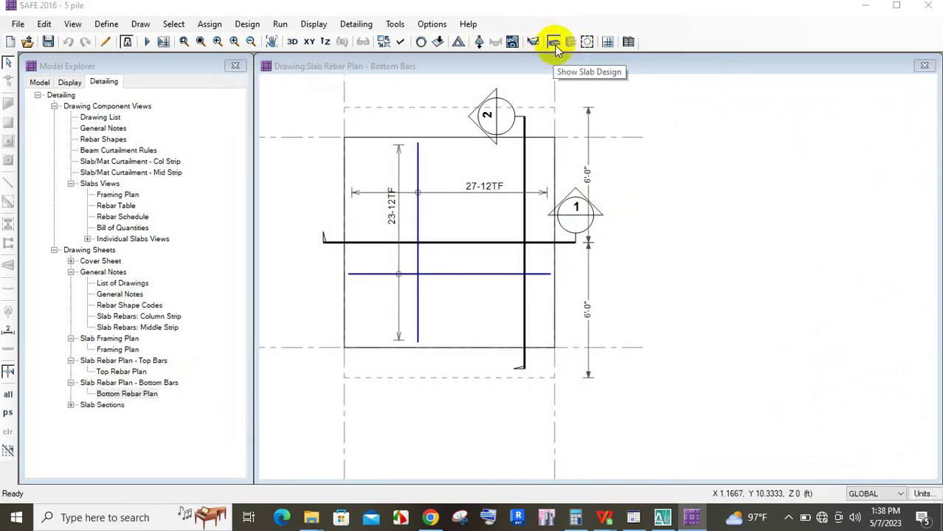
Display the strip-based slab design for bottom rebar only, as number of bars with top and bottom bar size 12
click(554, 42)
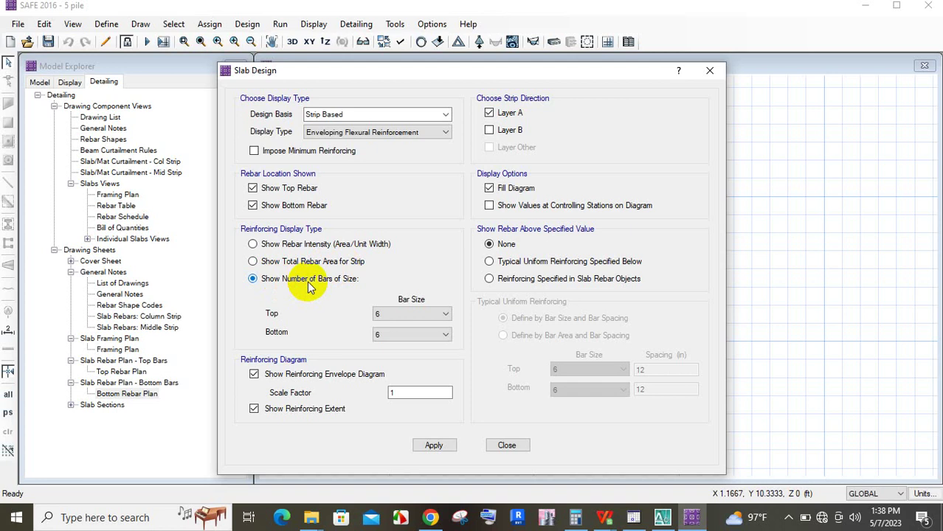
click(417, 310)
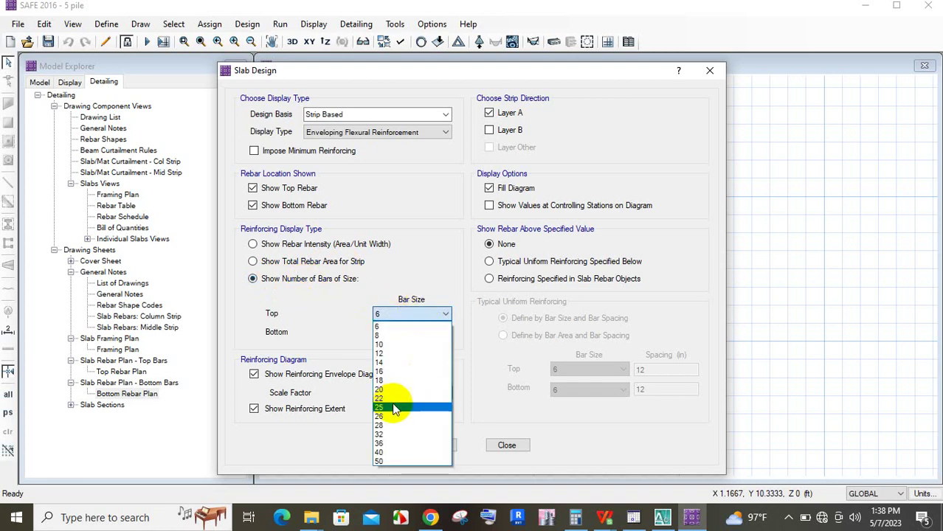
click(398, 354)
click(409, 336)
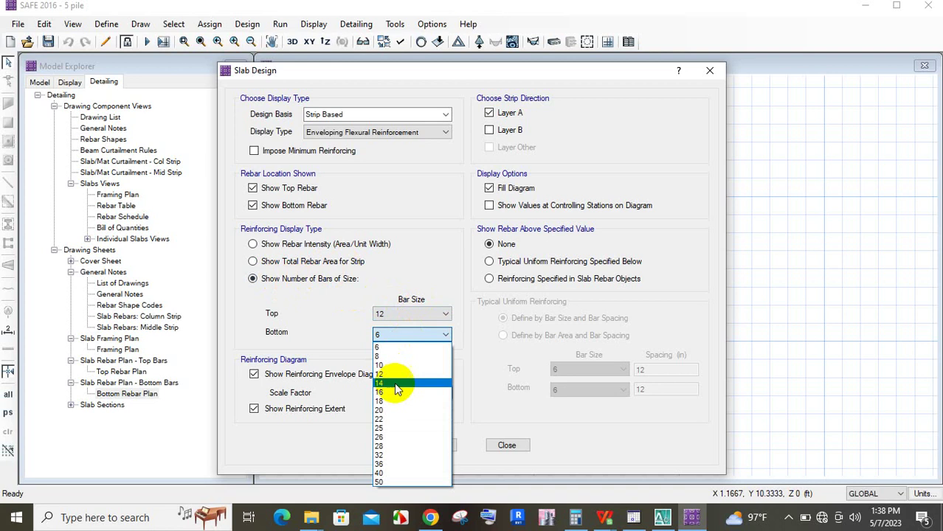
click(394, 375)
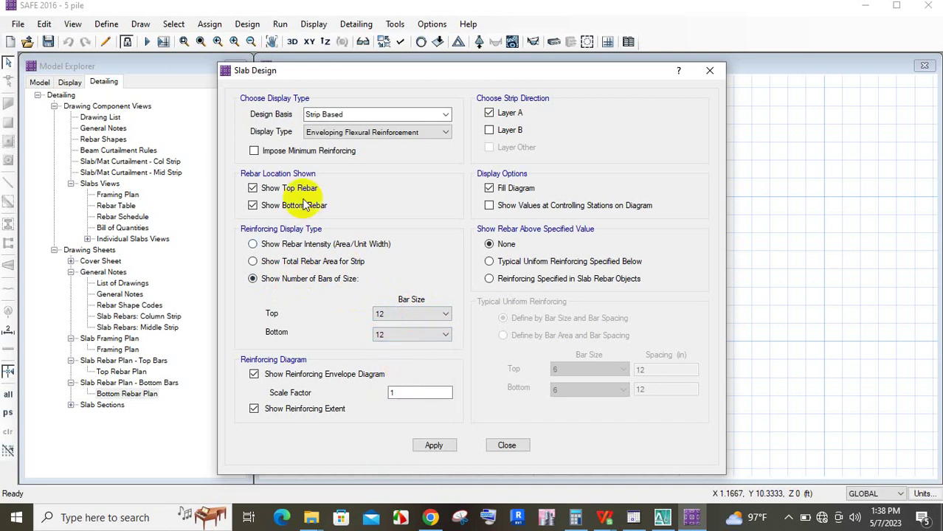
click(264, 188)
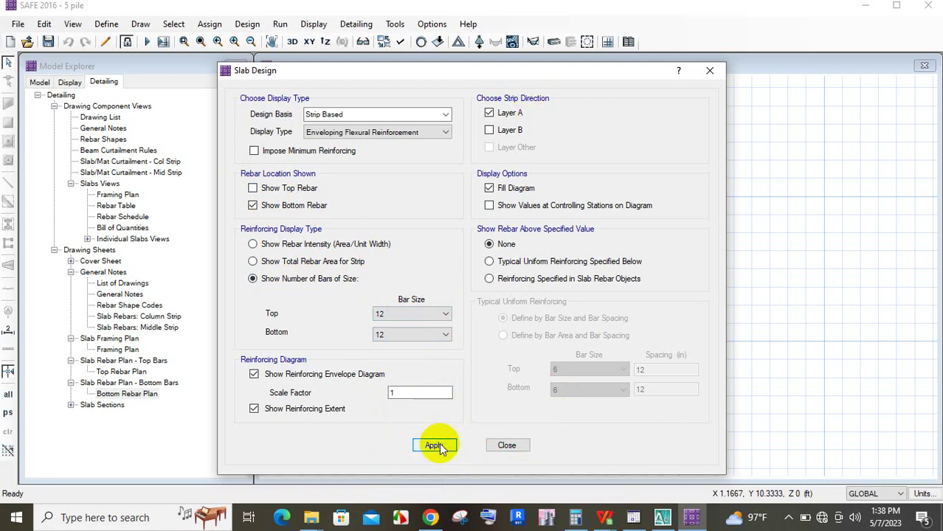
drag(617, 72, 443, 66)
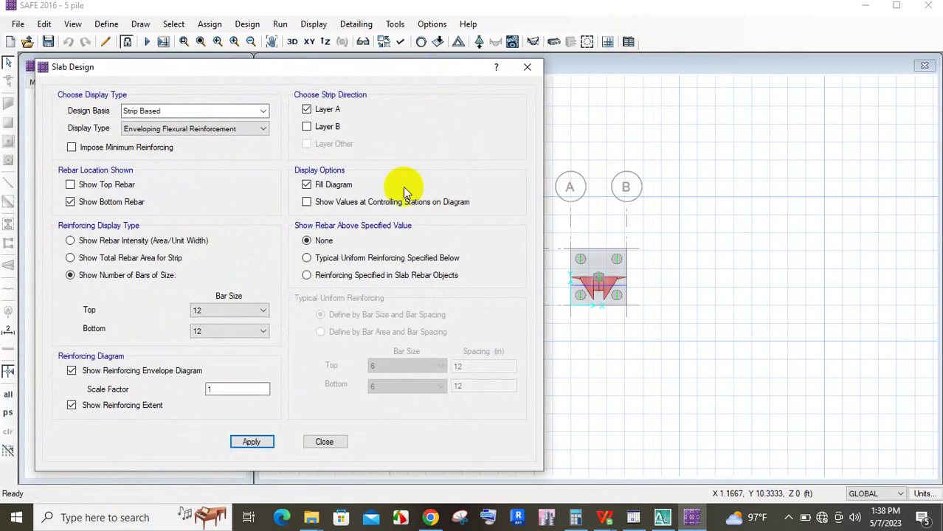
Show rebar above the typical uniform reinforcing with values at controlling stations, and inspect the Layer A diagram on the pile cap
click(306, 258)
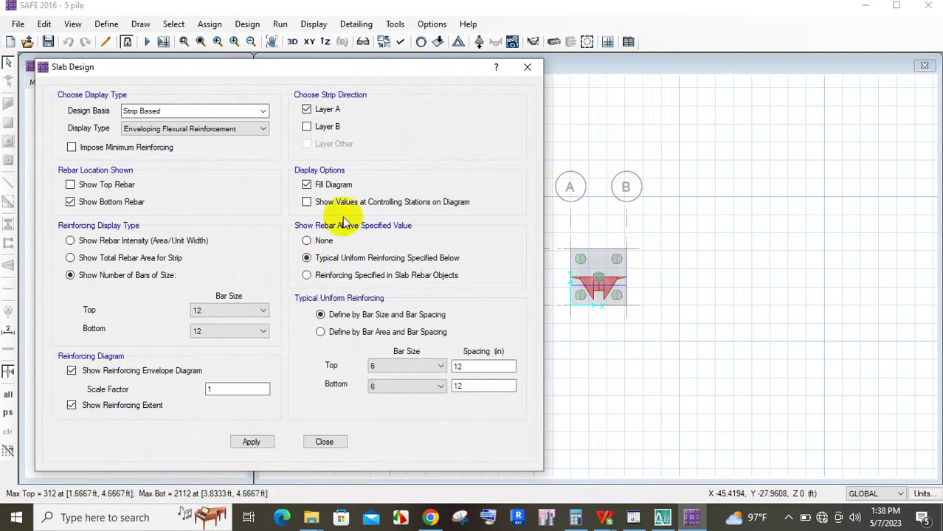
click(306, 202)
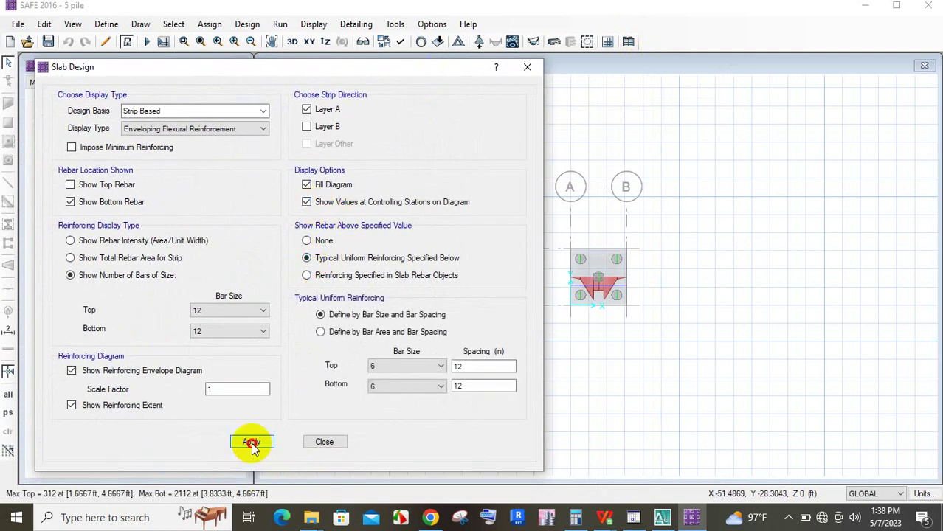
click(251, 443)
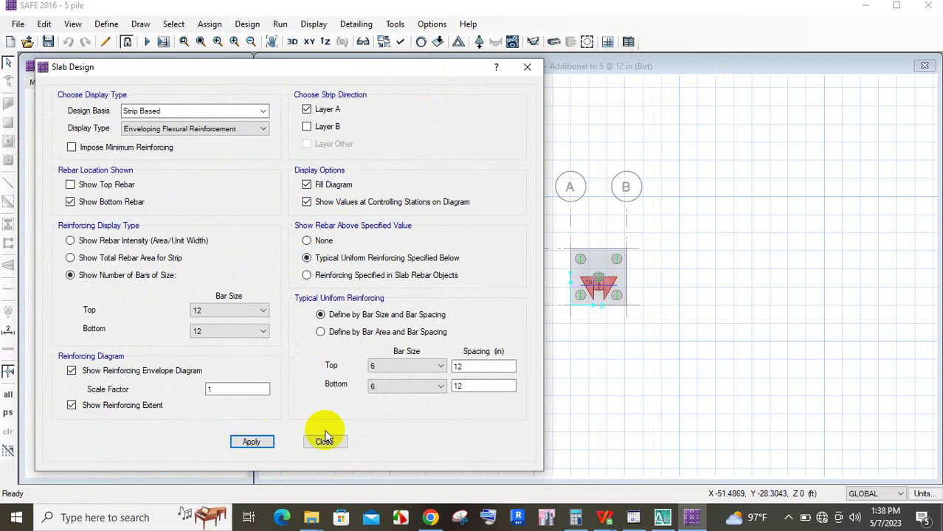
scroll(606, 279, up, 5)
scroll(706, 320, down, 5)
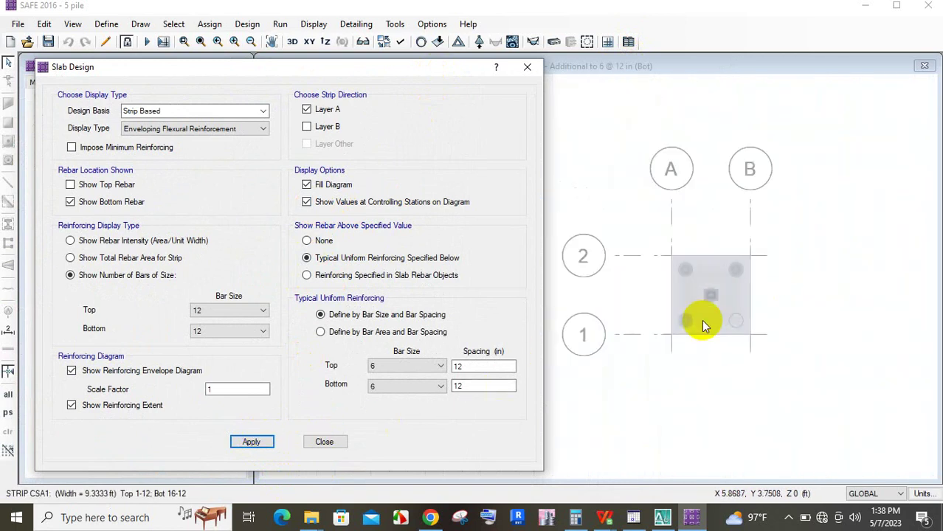
scroll(705, 310, up, 6)
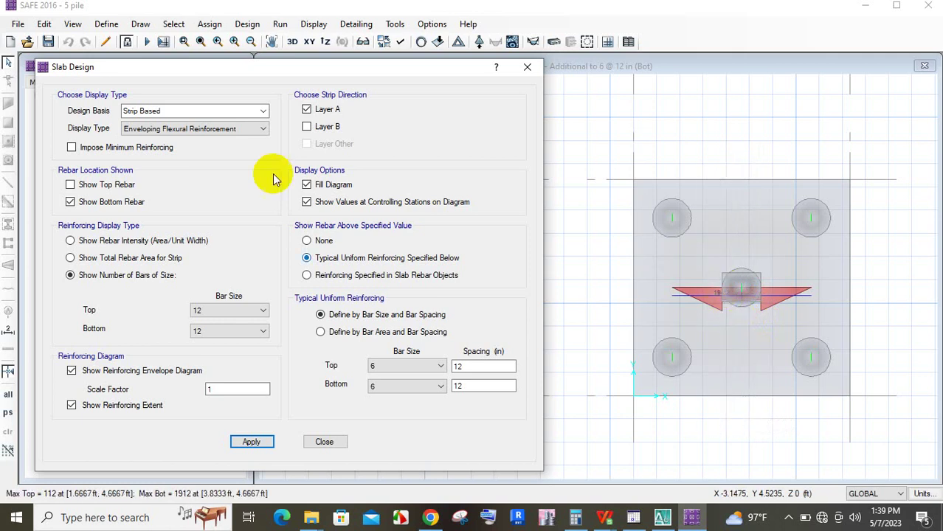
Add Layer B to the slab design display and close the display settings
click(317, 126)
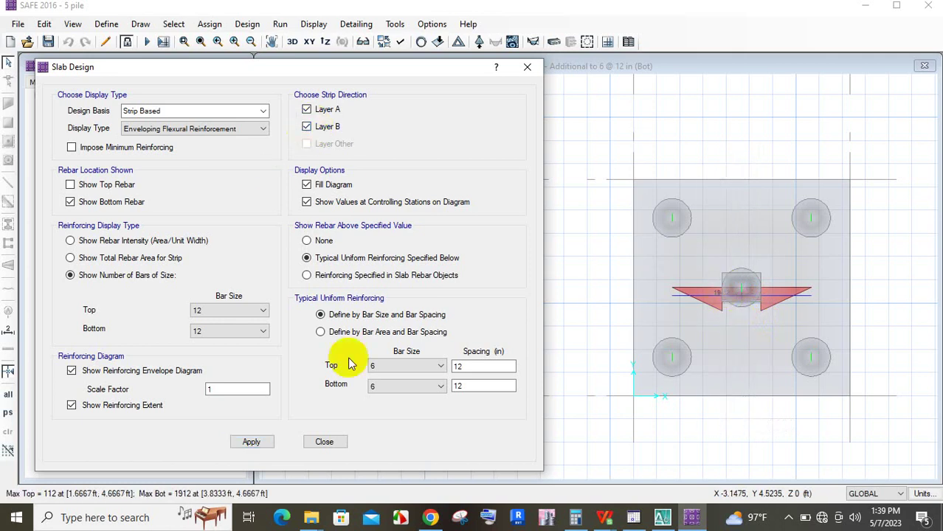
click(252, 441)
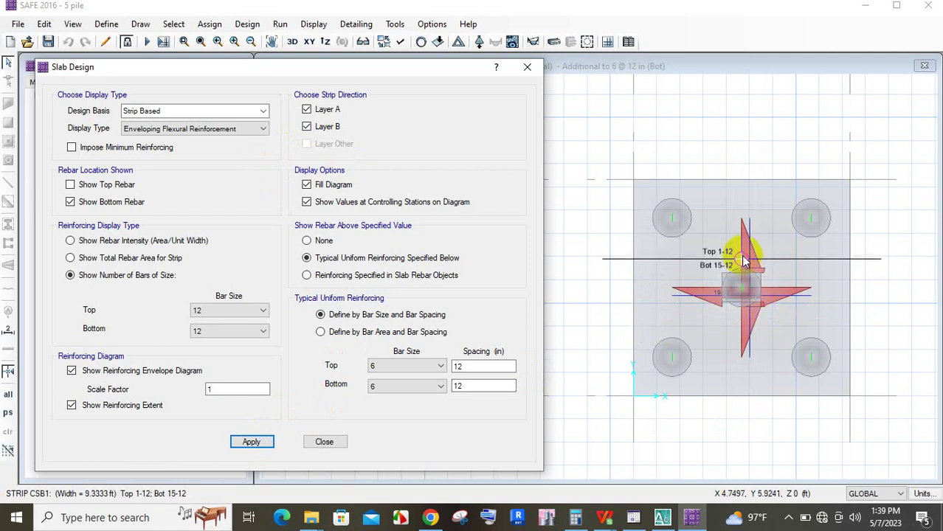
click(528, 68)
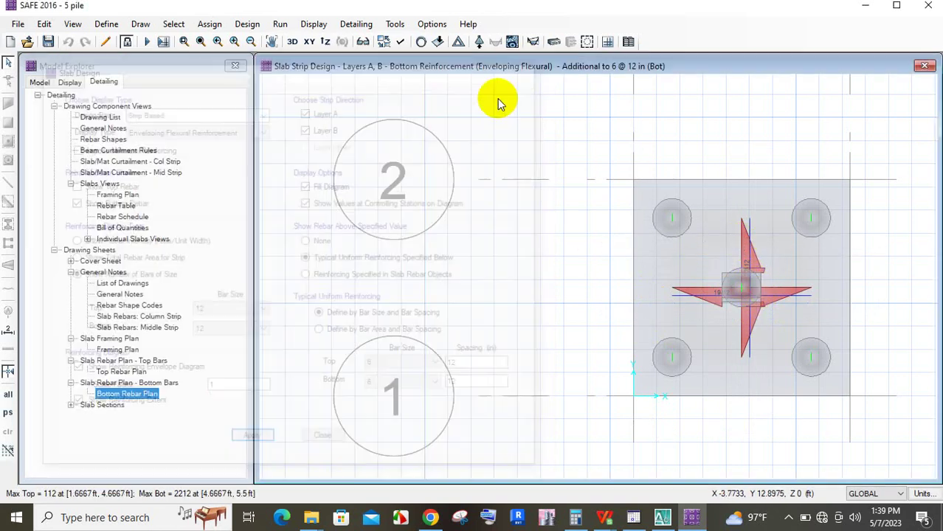
Reopen the Bottom Rebar Plan drawing and compare its bar callouts with the slab design display
double_click(127, 394)
scroll(424, 170, up, 2)
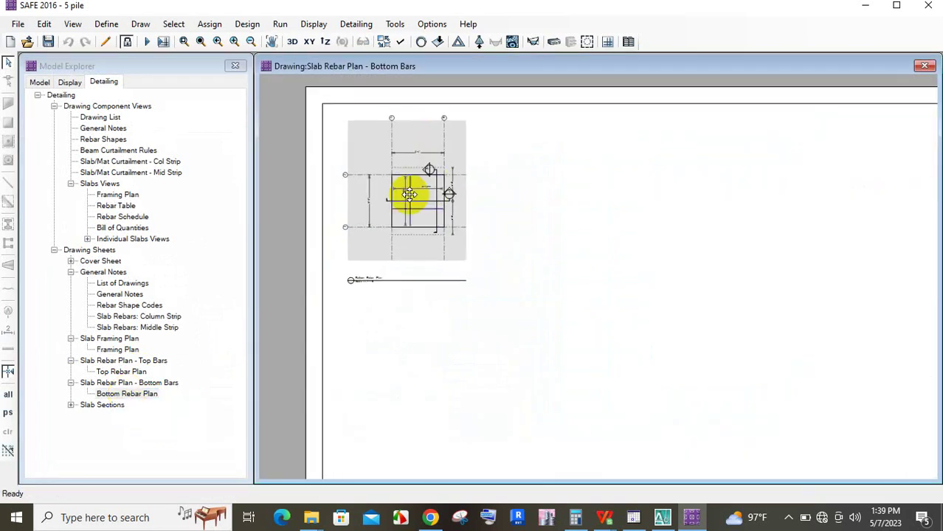
scroll(410, 194, up, 3)
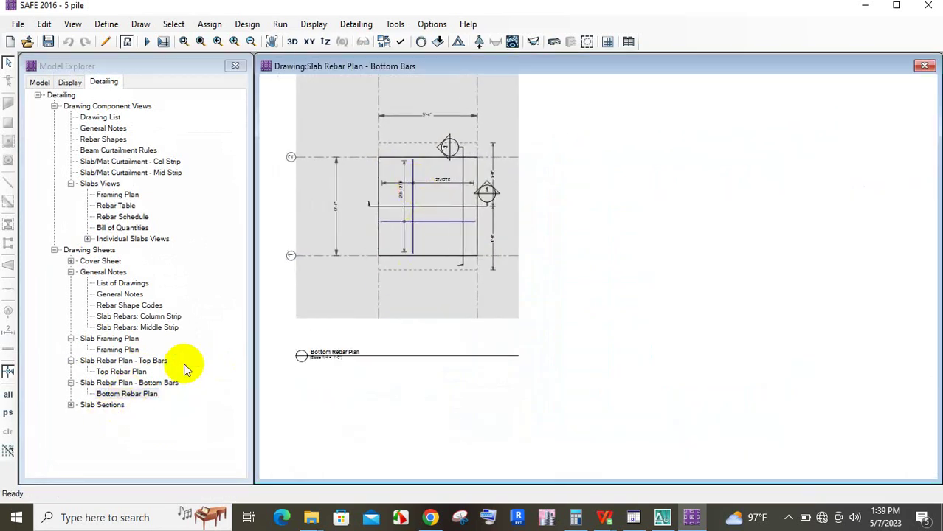
scroll(410, 166, up, 4)
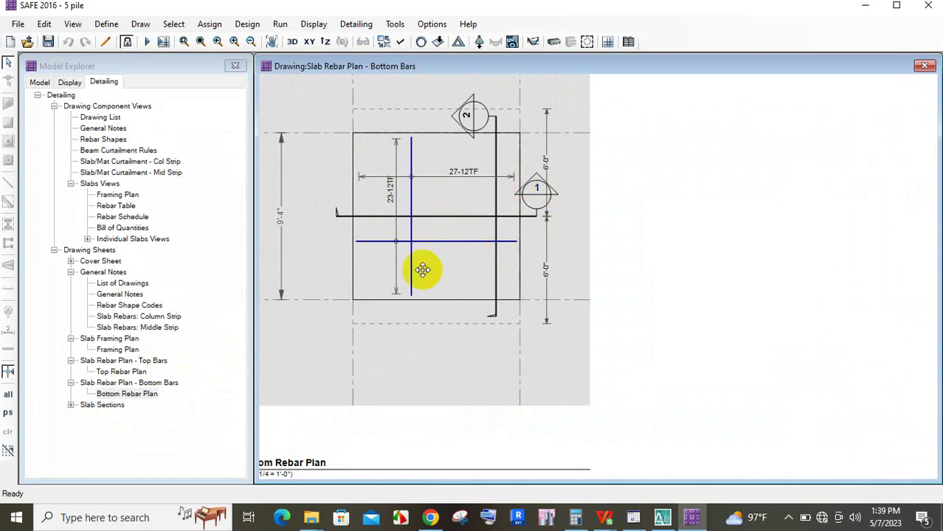
scroll(526, 263, down, 1)
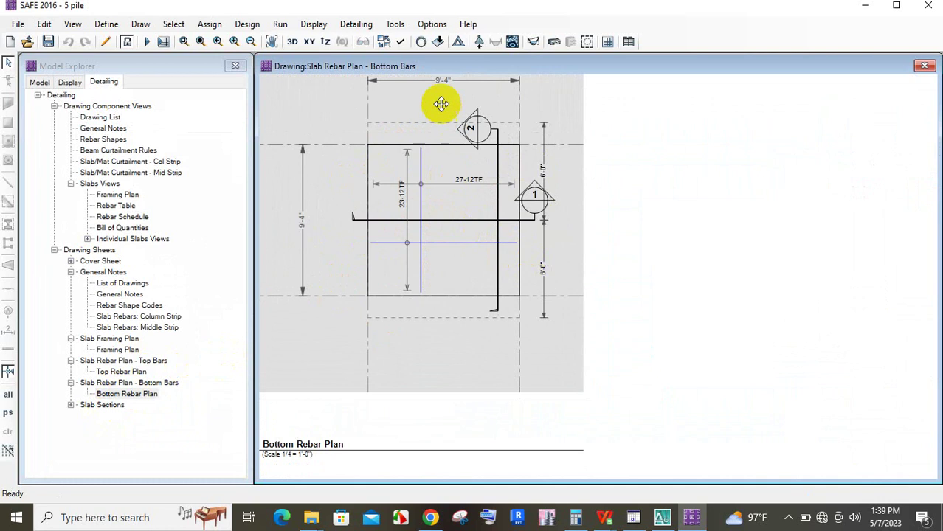
scroll(501, 284, down, 1)
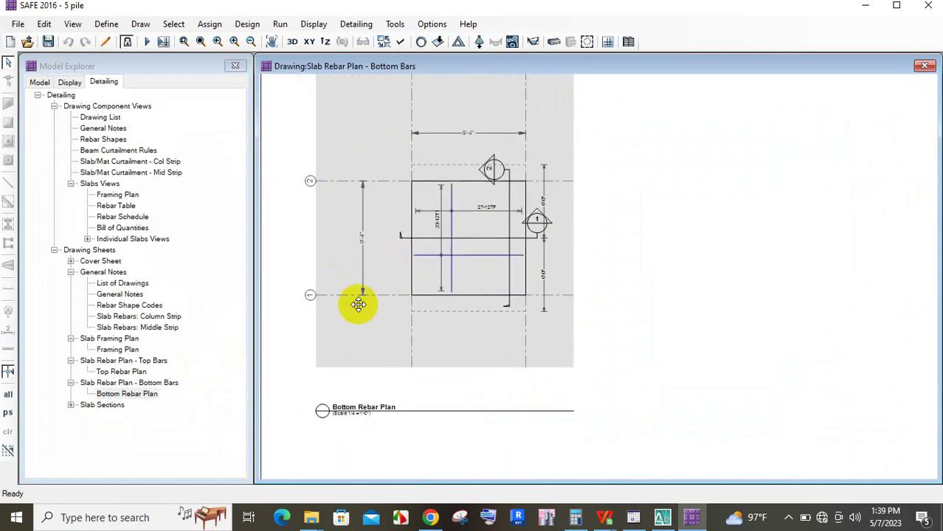
Open the Slab Sections drawing sheet and examine the reinforcement of Sect:1 up close
double_click(101, 405)
scroll(428, 177, up, 2)
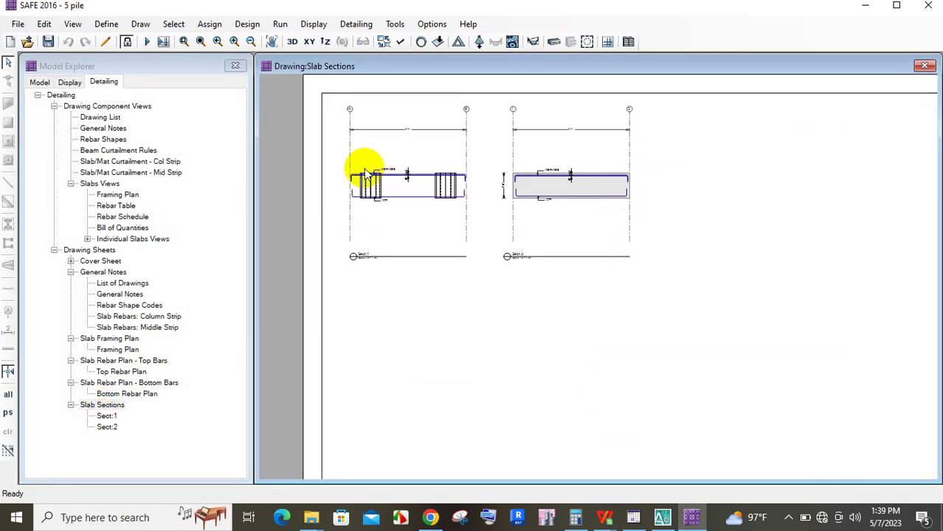
scroll(368, 174, up, 4)
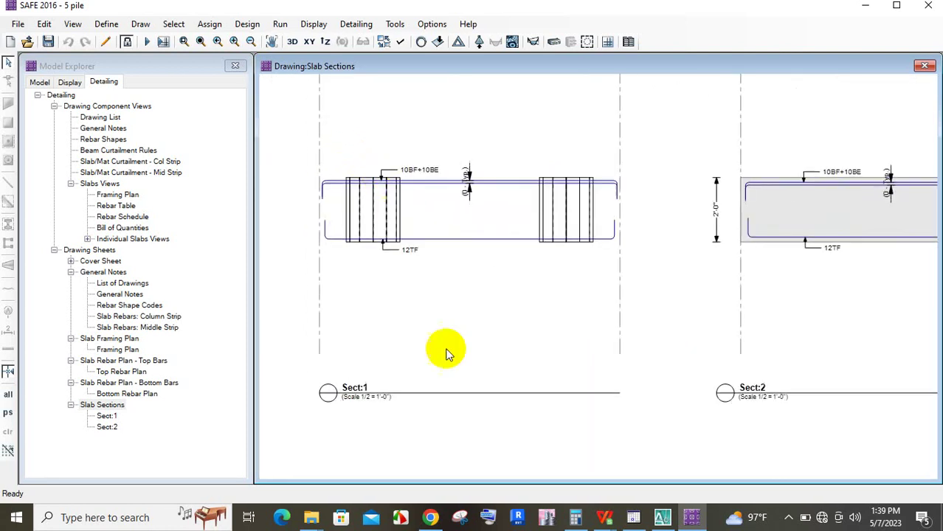
Examine the top and bottom bar callouts of Sect:2 up close and compare them with Sect:1
scroll(353, 406, down, 1)
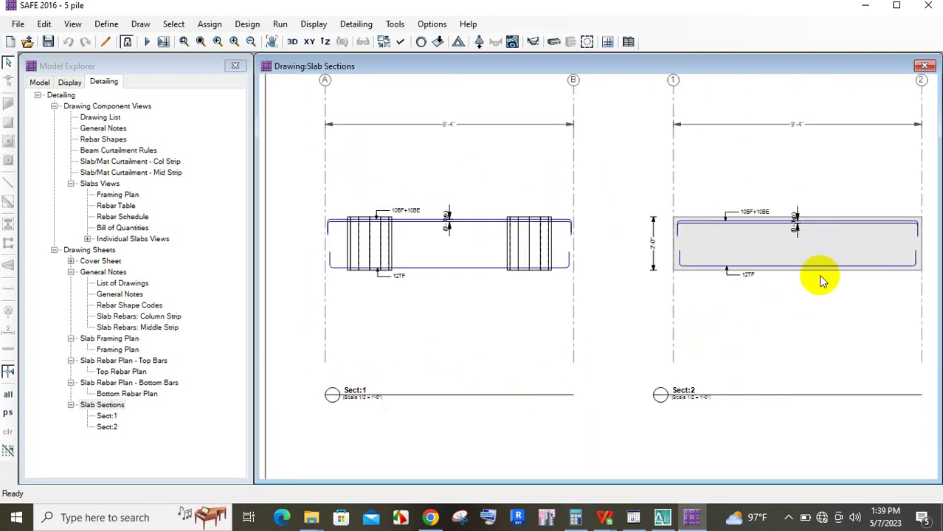
scroll(402, 325, down, 1)
scroll(861, 212, up, 2)
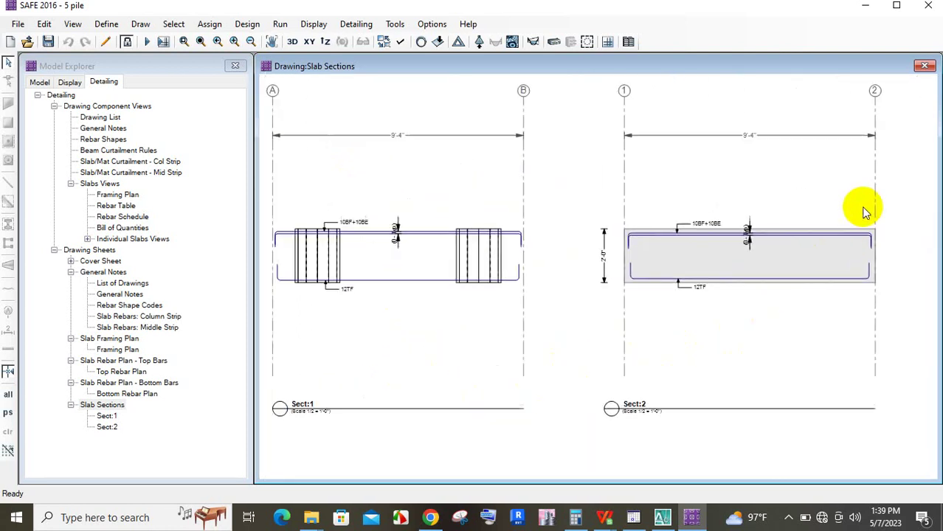
scroll(611, 251, up, 2)
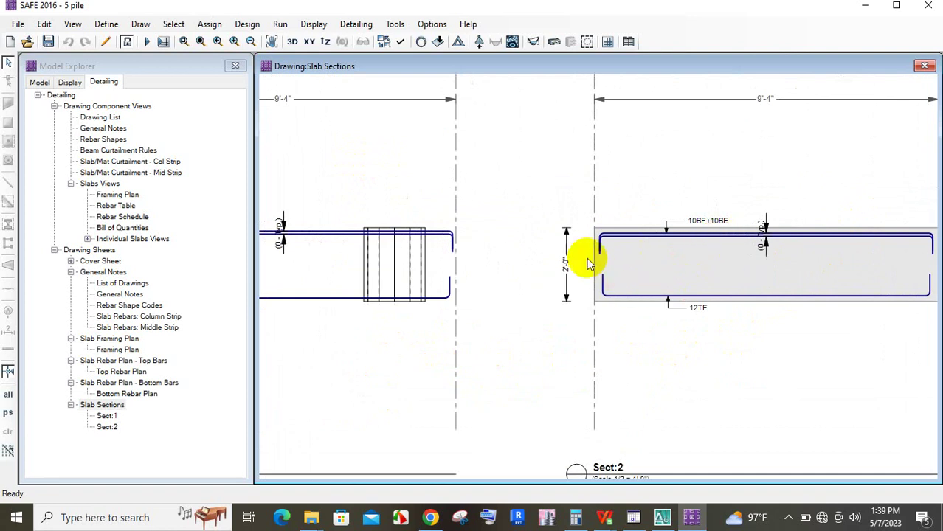
scroll(569, 255, down, 1)
scroll(683, 298, up, 3)
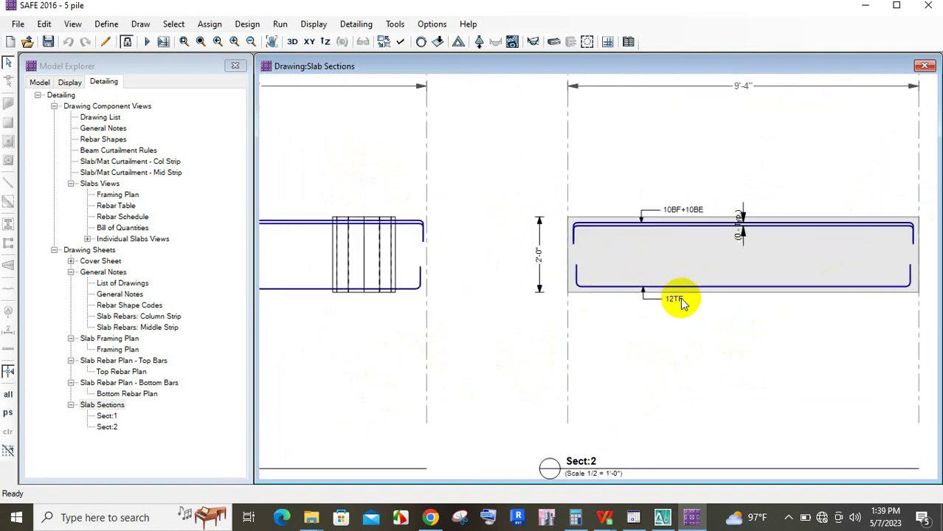
scroll(722, 264, down, 1)
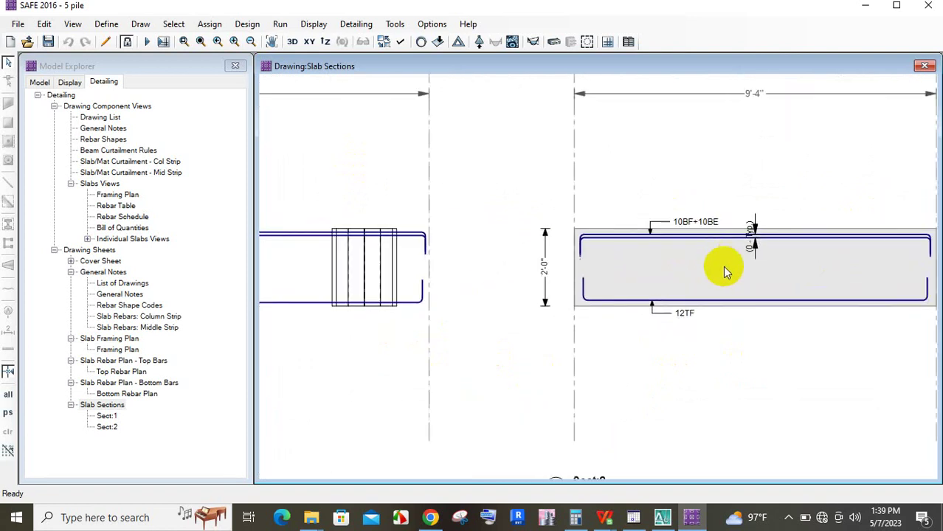
scroll(724, 268, down, 1)
scroll(521, 277, down, 1)
scroll(615, 279, down, 1)
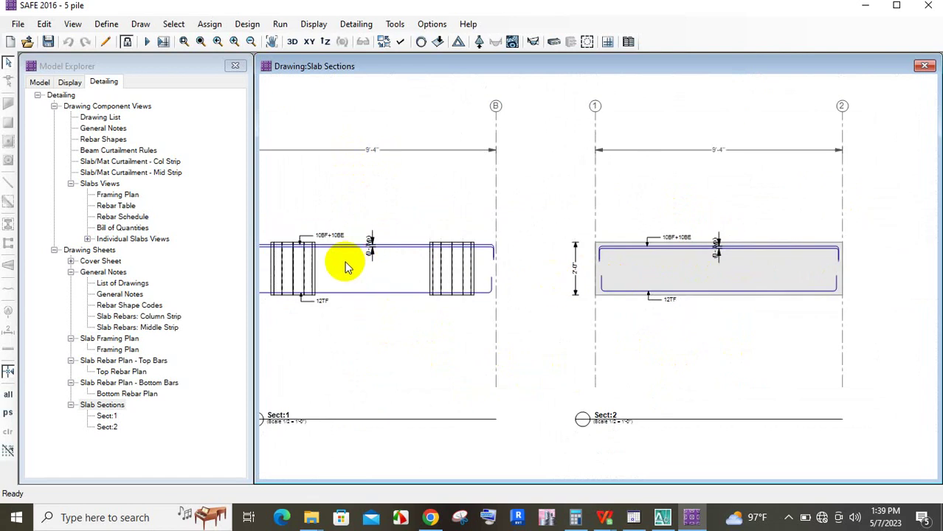
scroll(347, 267, up, 2)
scroll(723, 269, up, 1)
scroll(693, 269, down, 1)
scroll(617, 267, up, 2)
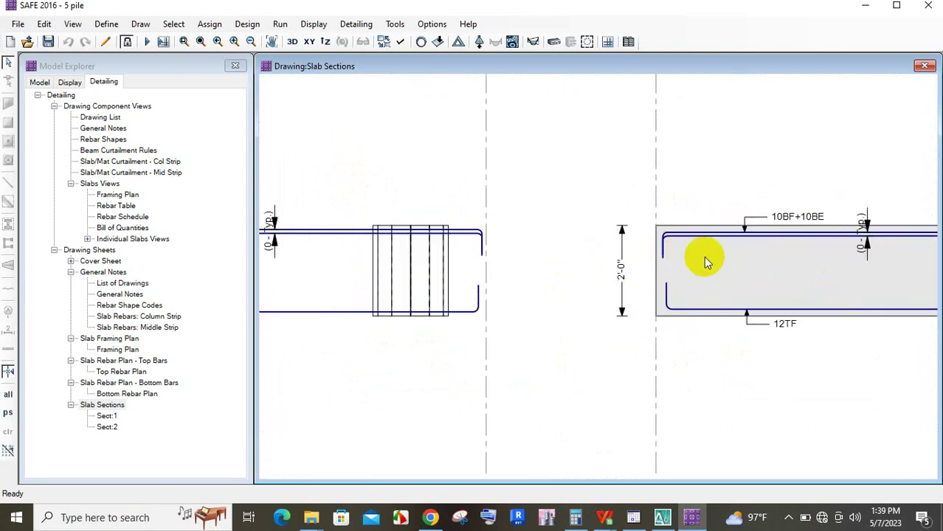
scroll(705, 262, down, 3)
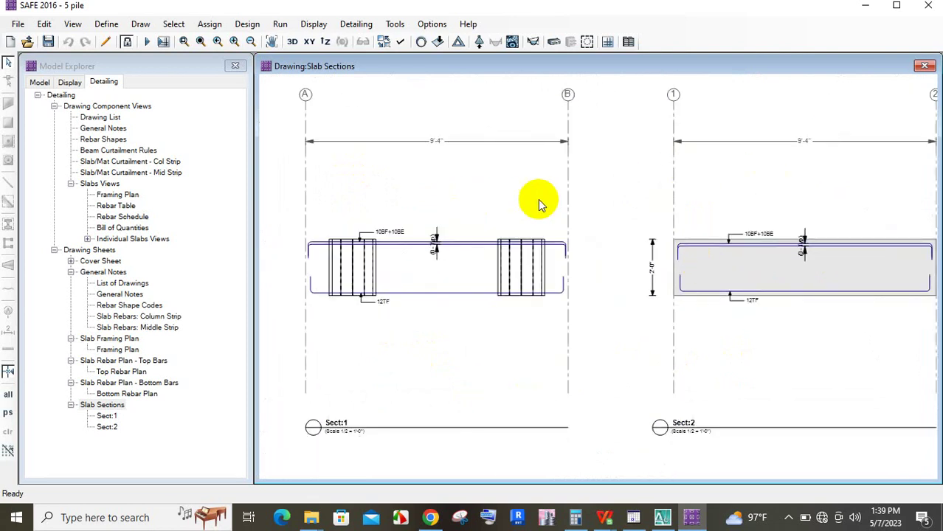
scroll(484, 257, down, 1)
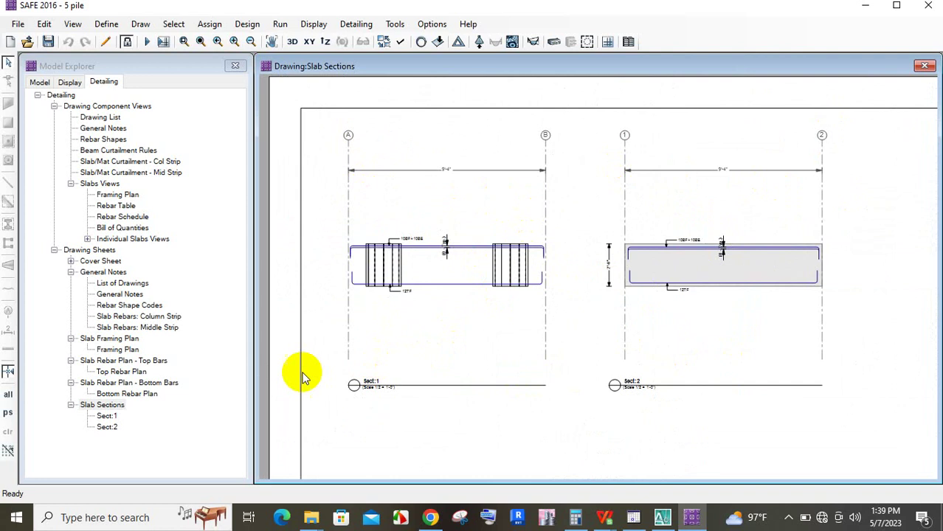
Review the Sect:2, Bottom Rebar Plan, Top Rebar Plan and Slab Rebars: Middle Strip drawing sheets
click(107, 426)
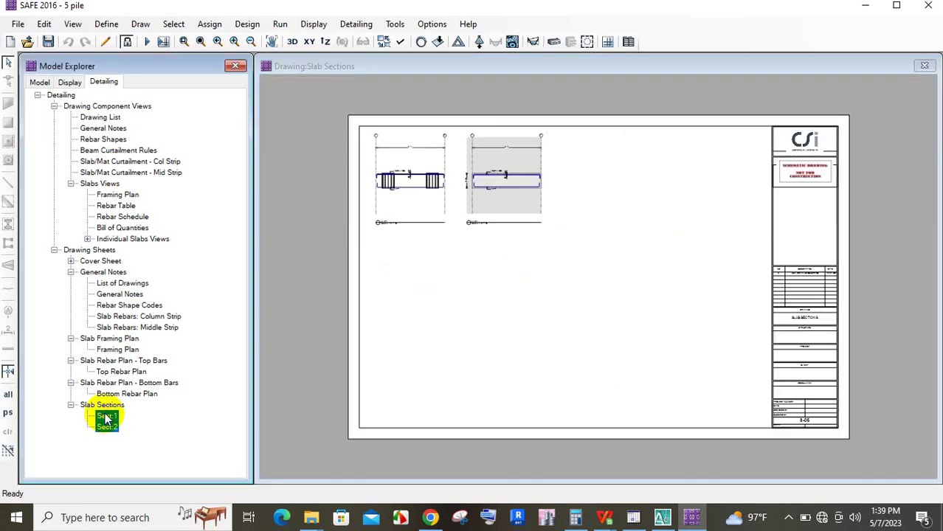
click(112, 394)
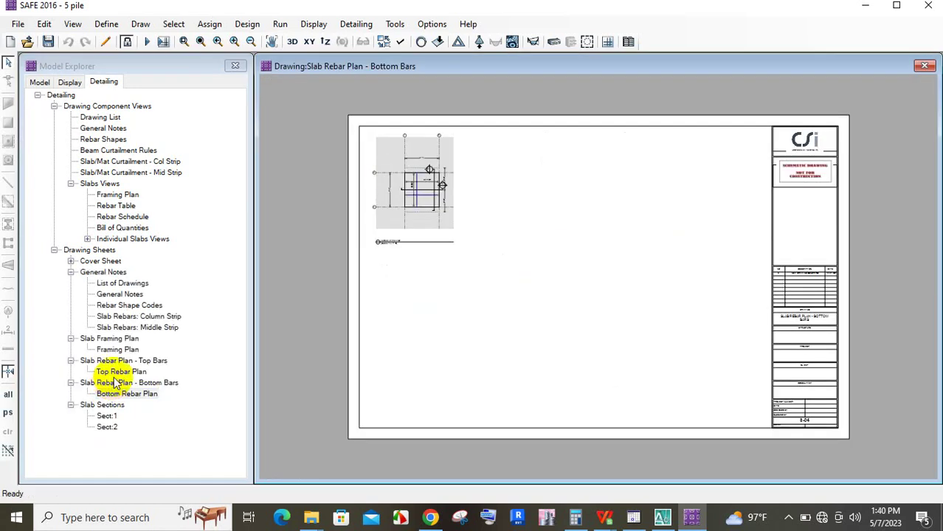
click(118, 372)
click(118, 350)
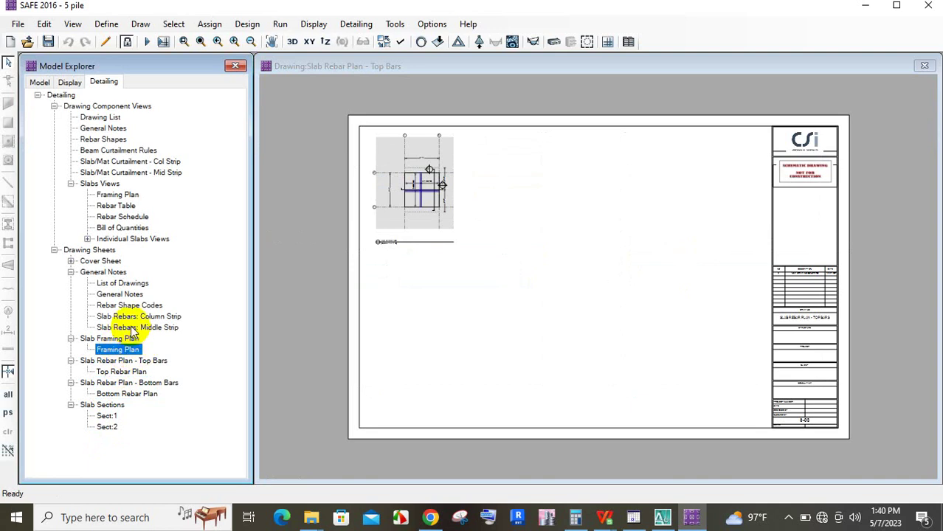
click(133, 328)
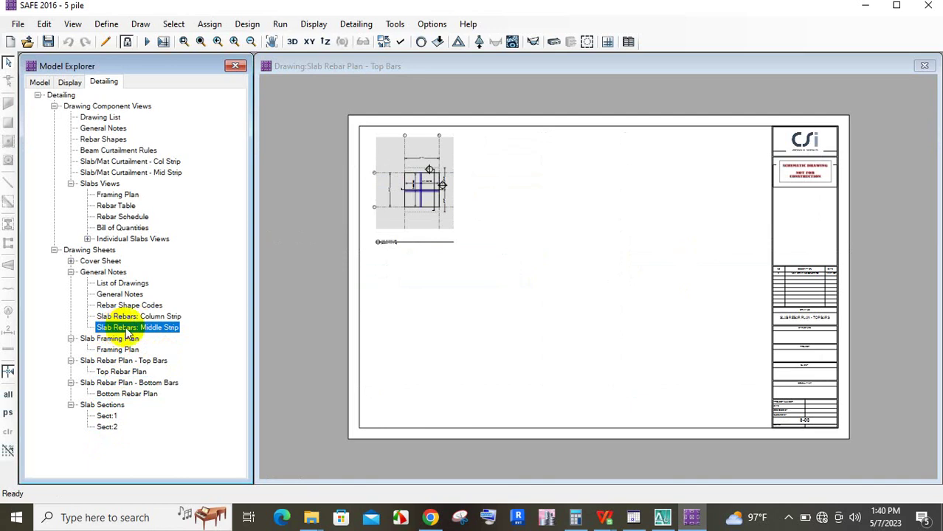
double_click(127, 328)
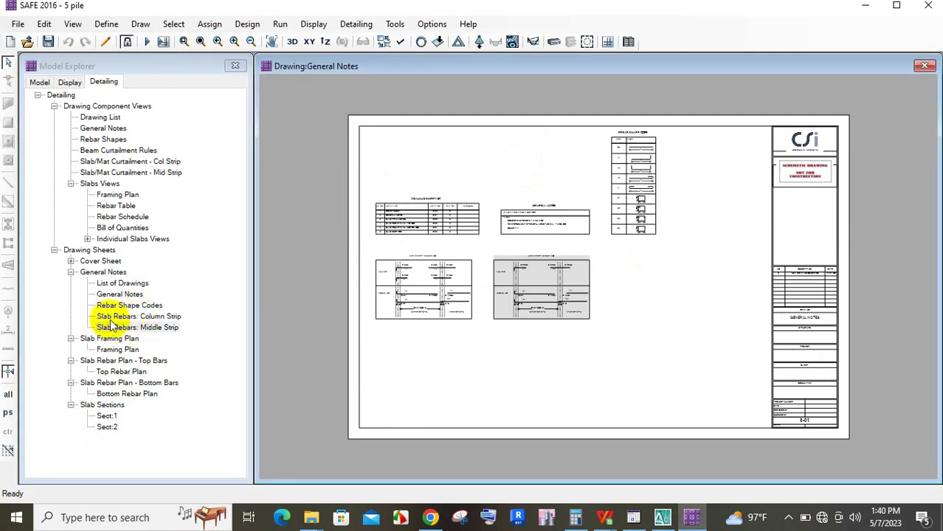
View the slab Bill of Quantities, Rebar Schedule and Rebar Table
double_click(124, 229)
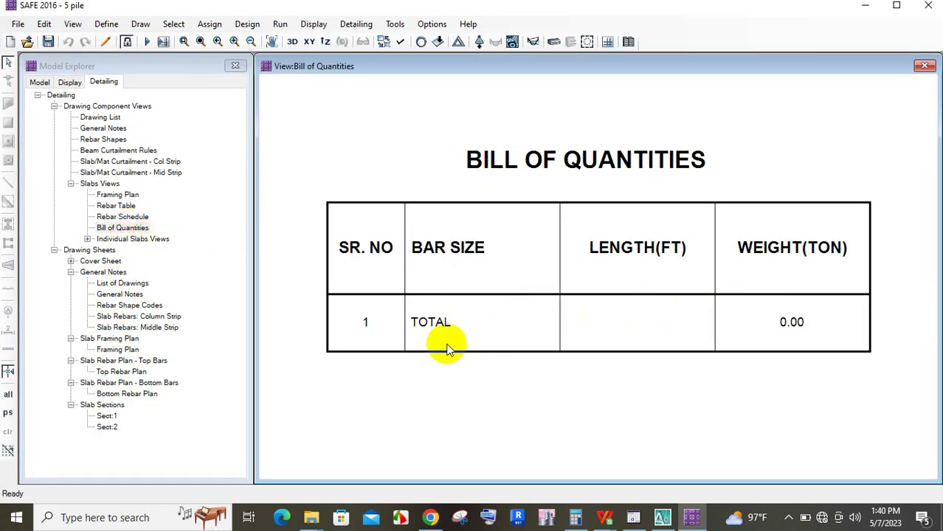
double_click(127, 217)
click(127, 206)
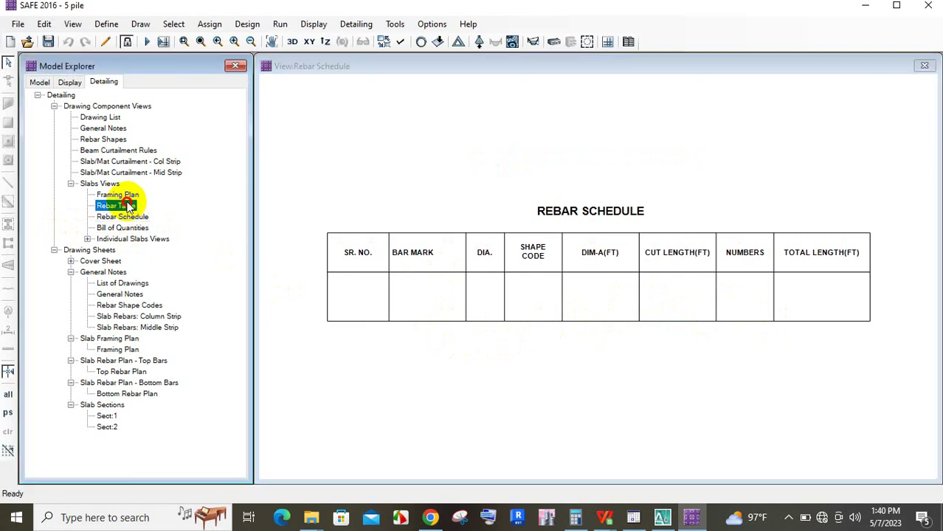
click(127, 198)
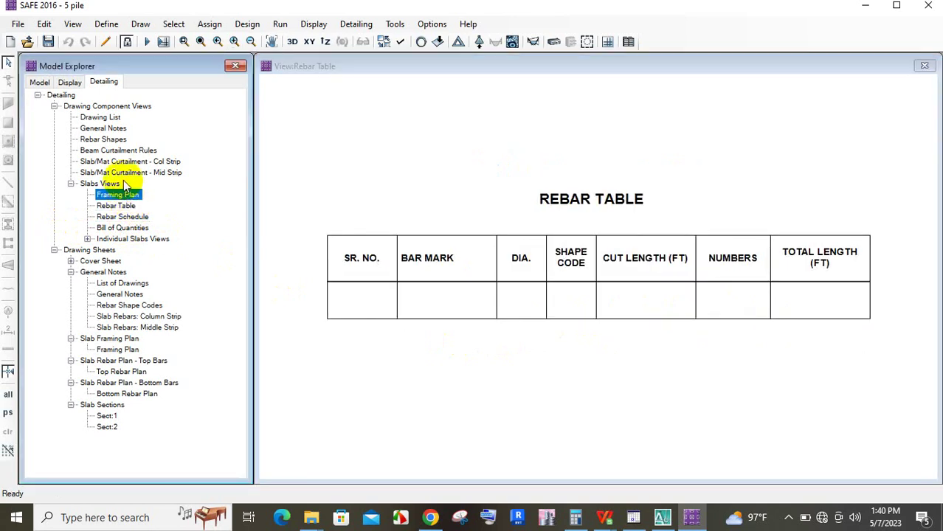
Review the middle strip and beam curtailment rules, the General Notes view and the Slab Rebars: Column Strip sheet
click(103, 172)
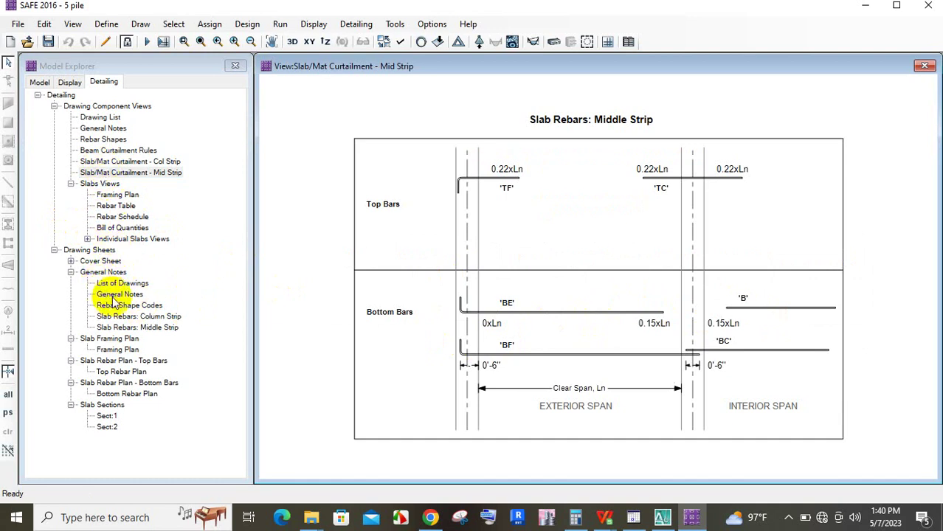
click(101, 151)
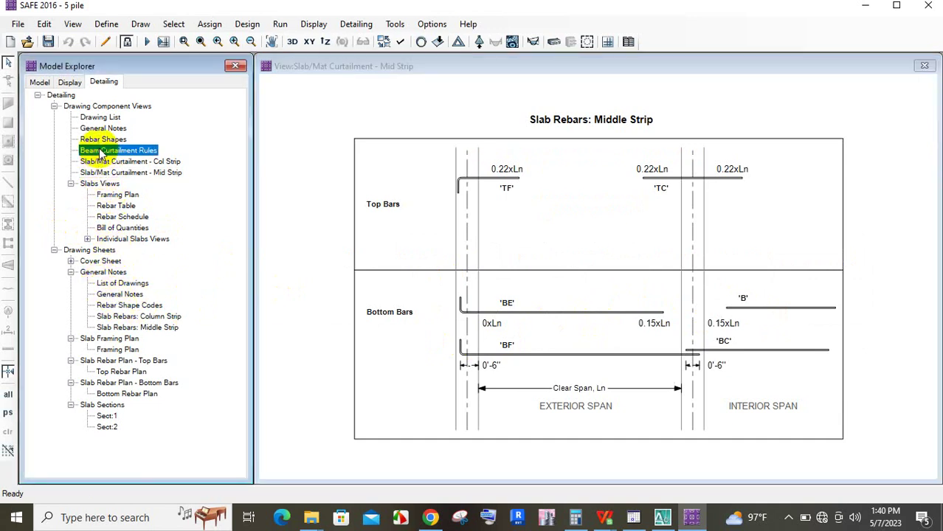
double_click(101, 152)
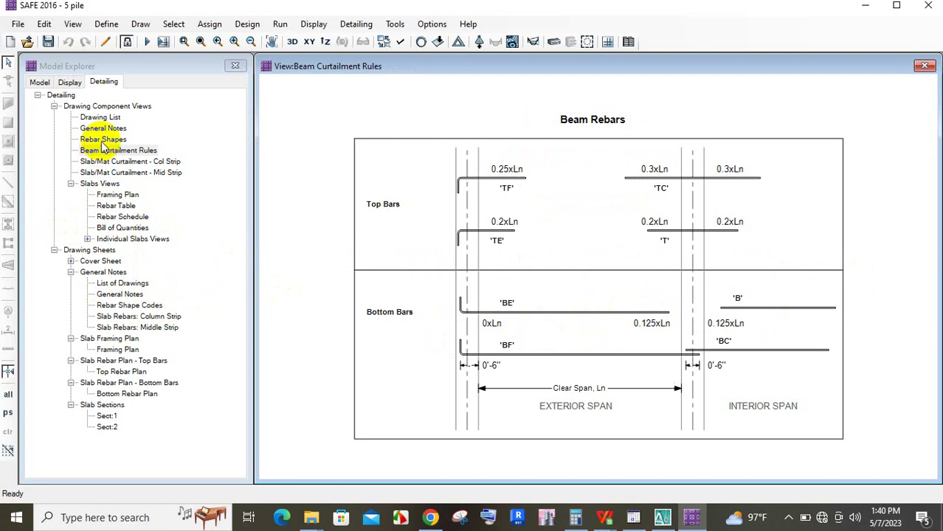
double_click(103, 141)
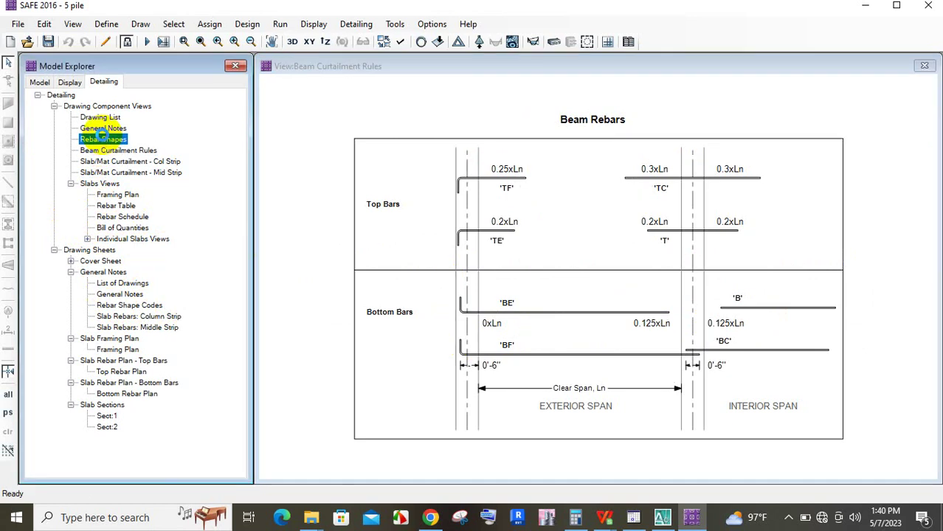
click(103, 129)
double_click(104, 129)
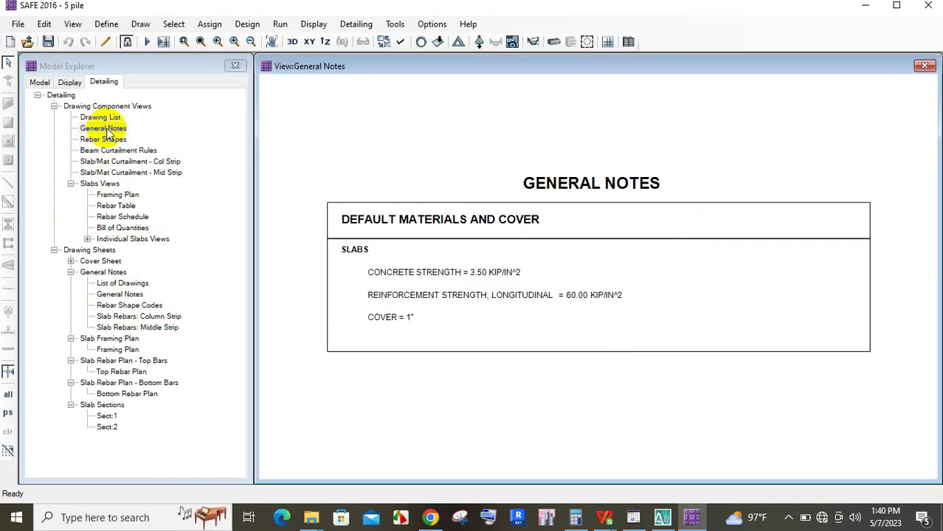
double_click(118, 317)
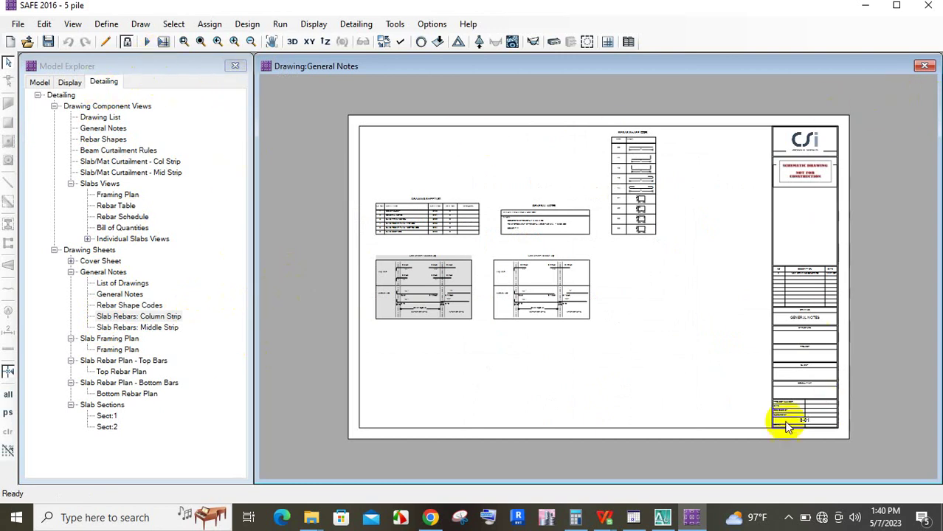
Minimize the open windows and create a desktop folder named Pile CAP - 5 pile
click(865, 7)
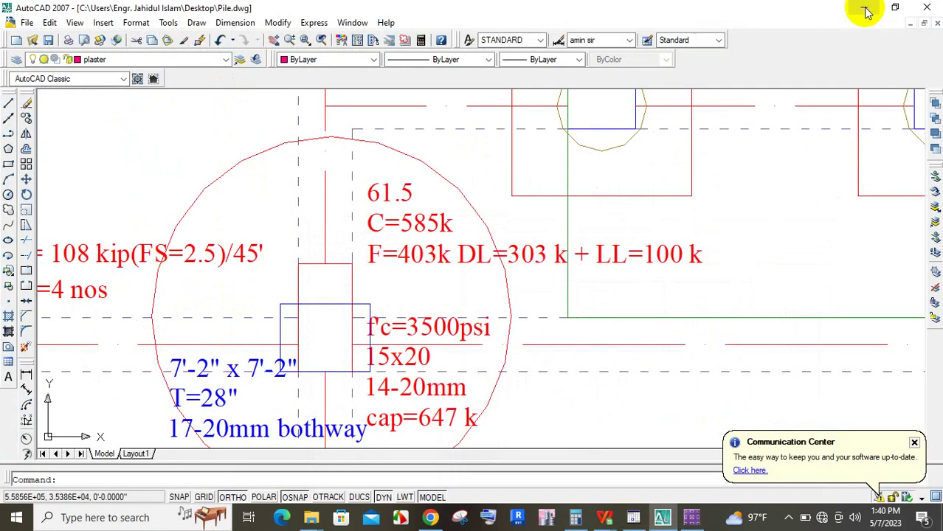
click(863, 9)
click(895, 11)
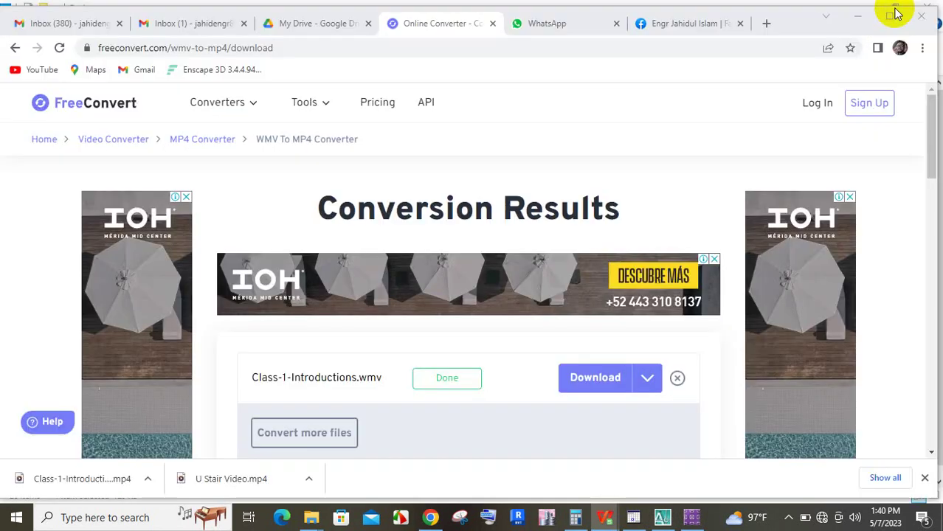
click(858, 16)
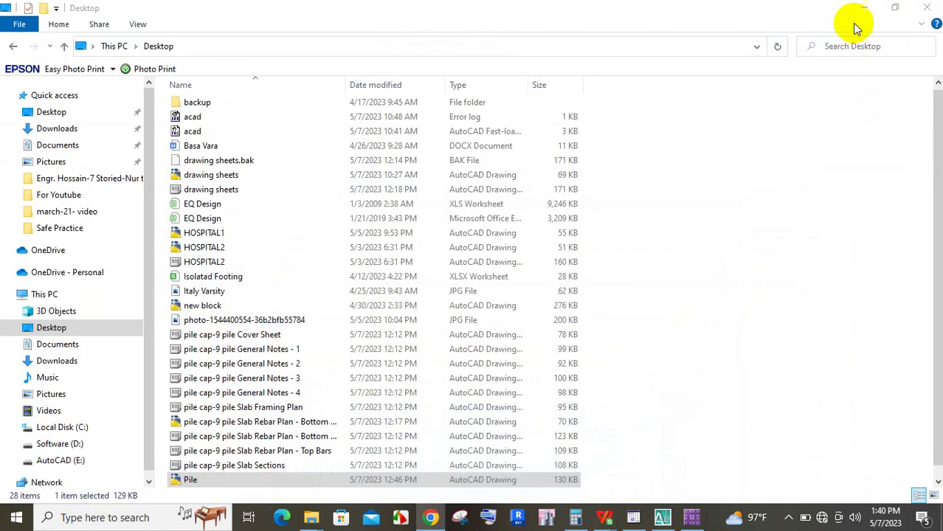
click(867, 13)
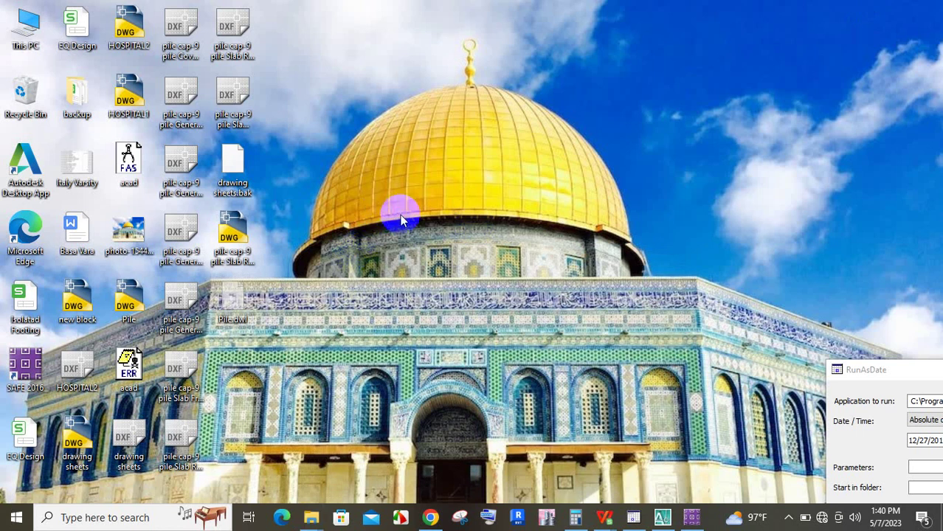
right_click(384, 215)
mouse_move(463, 358)
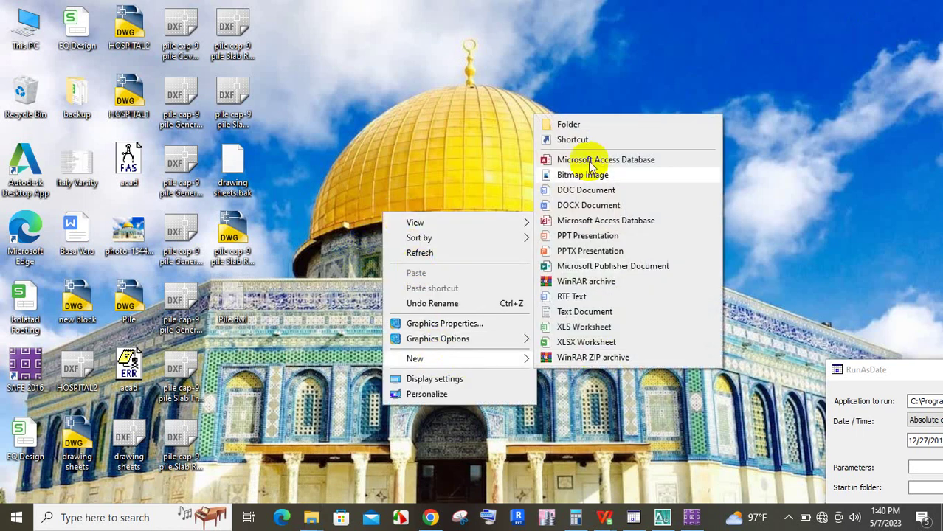
click(591, 130)
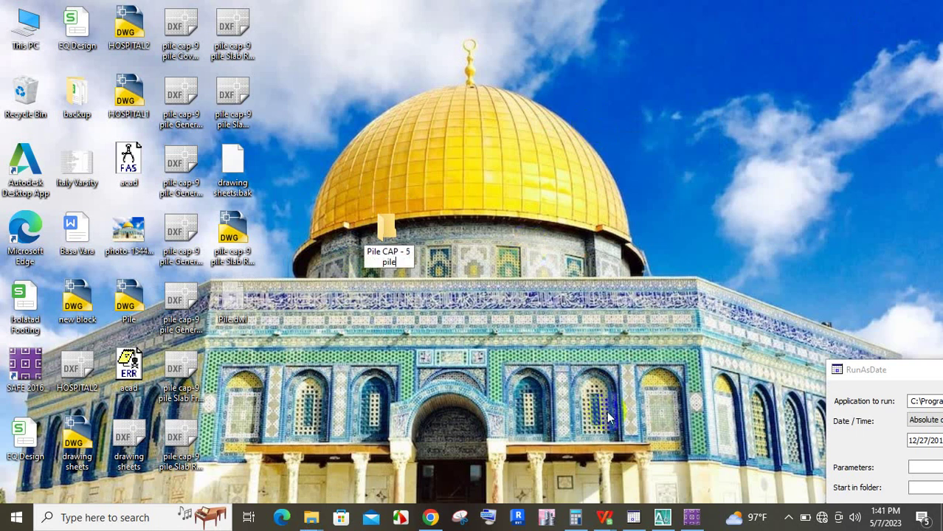
Return to SAFE and start exporting all drawing sheets in DXF format, dismissing the AutoCAD compatibility notice
click(692, 517)
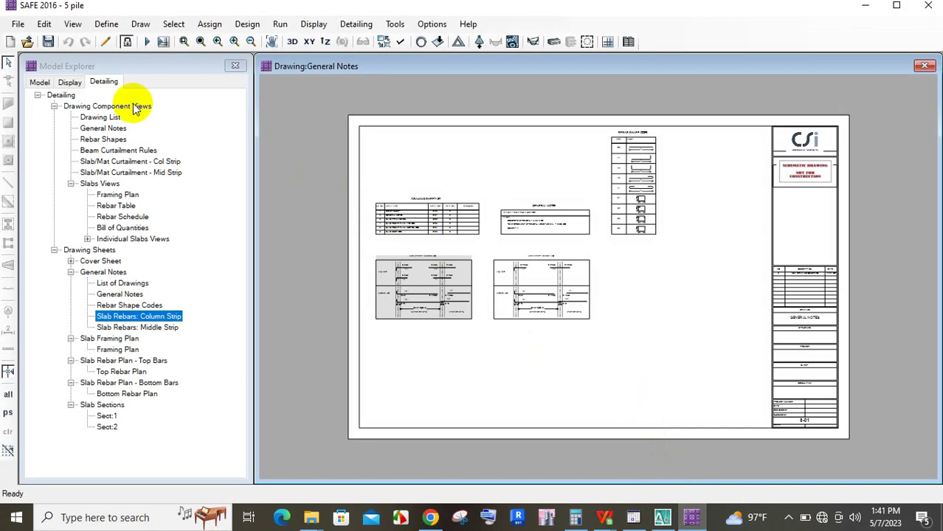
click(28, 25)
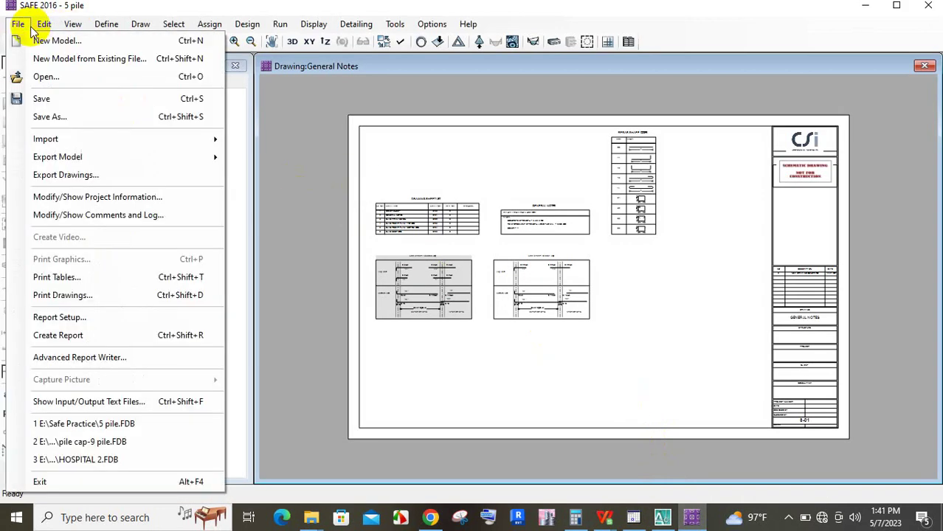
click(75, 175)
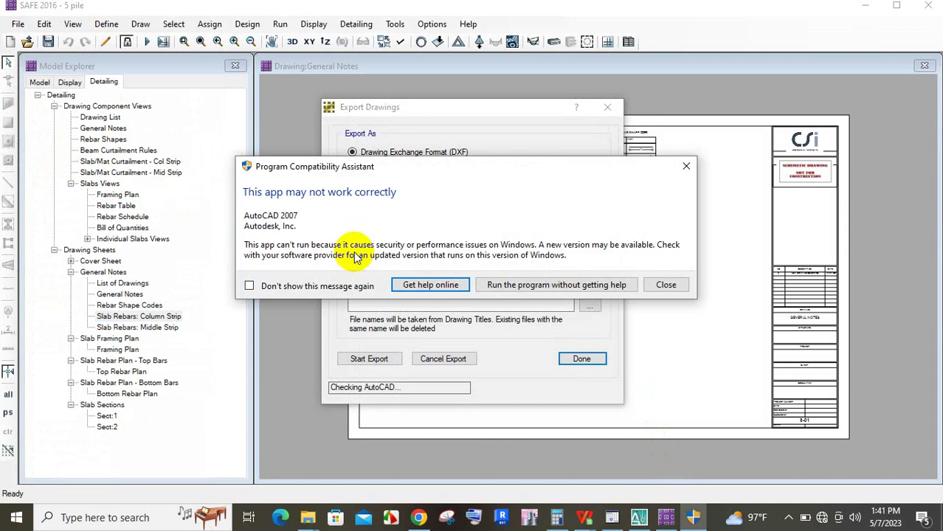
click(686, 169)
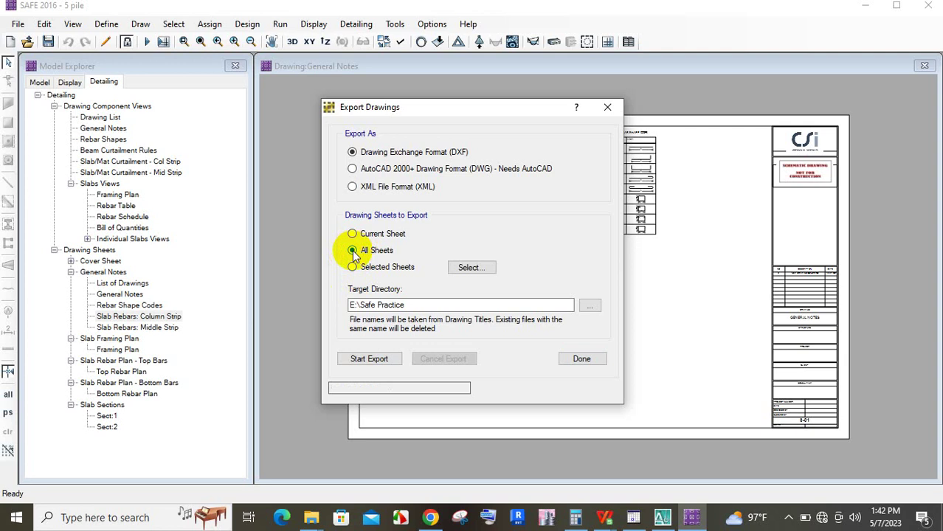
click(372, 358)
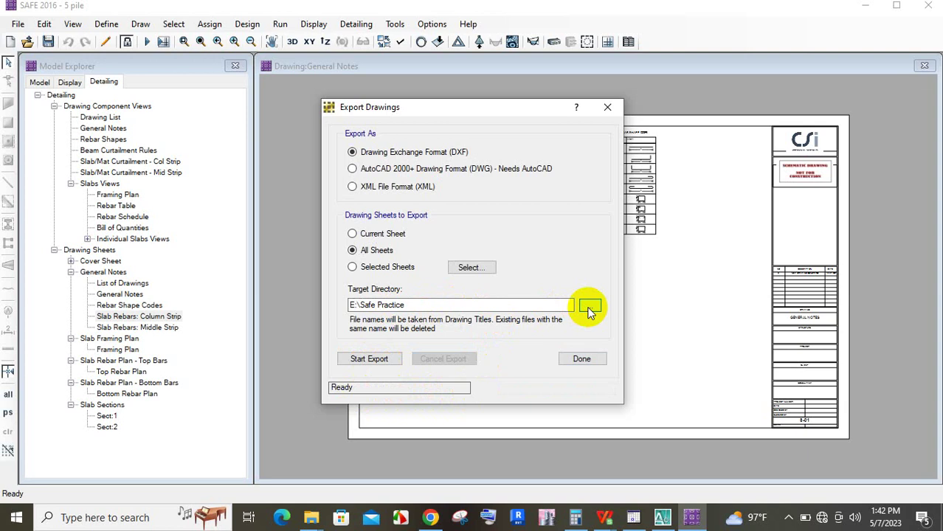
Set the target directory to the desktop folder Pile CAP - 5 pile, run the export of all sheets and close the export dialog
click(580, 308)
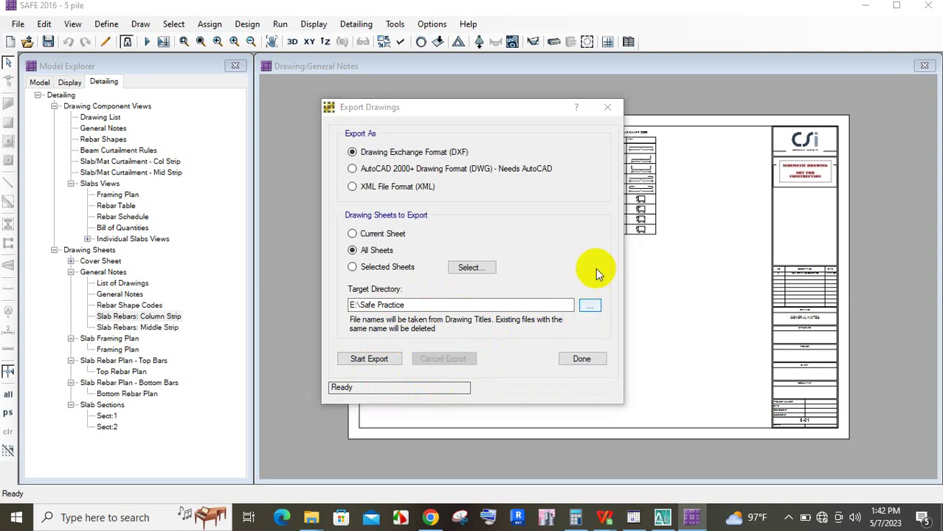
scroll(447, 276, down, 4)
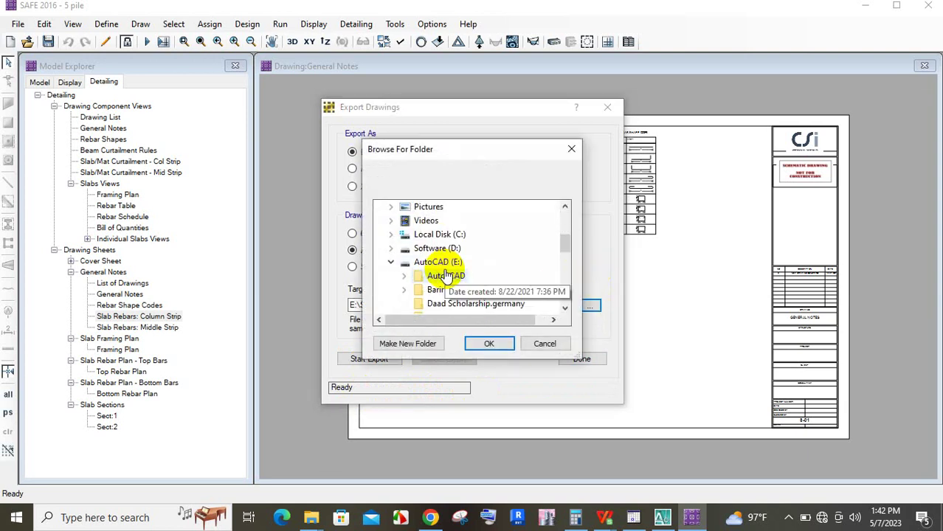
scroll(446, 284, up, 8)
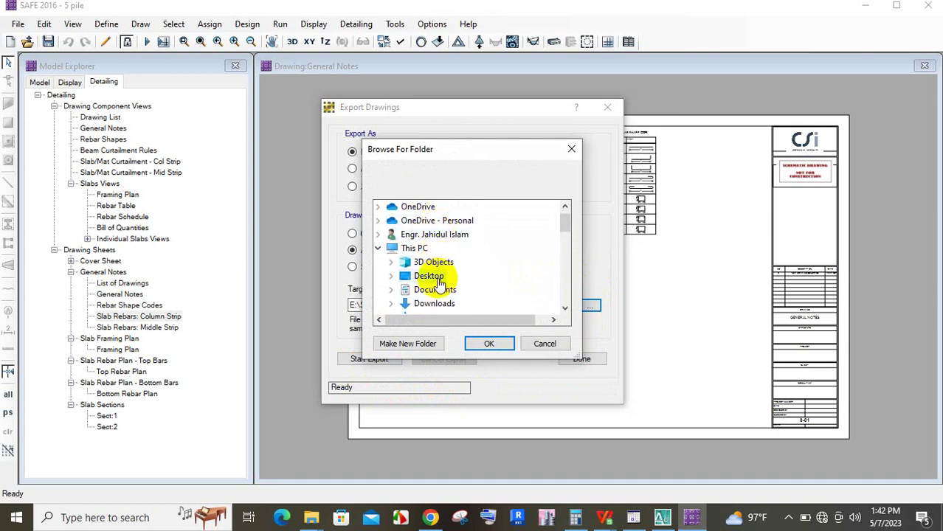
scroll(455, 273, down, 1)
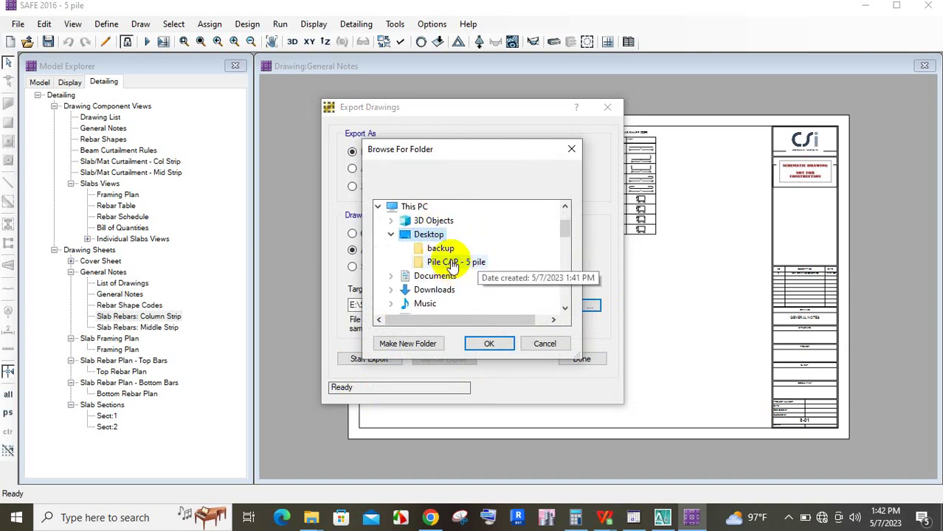
click(491, 344)
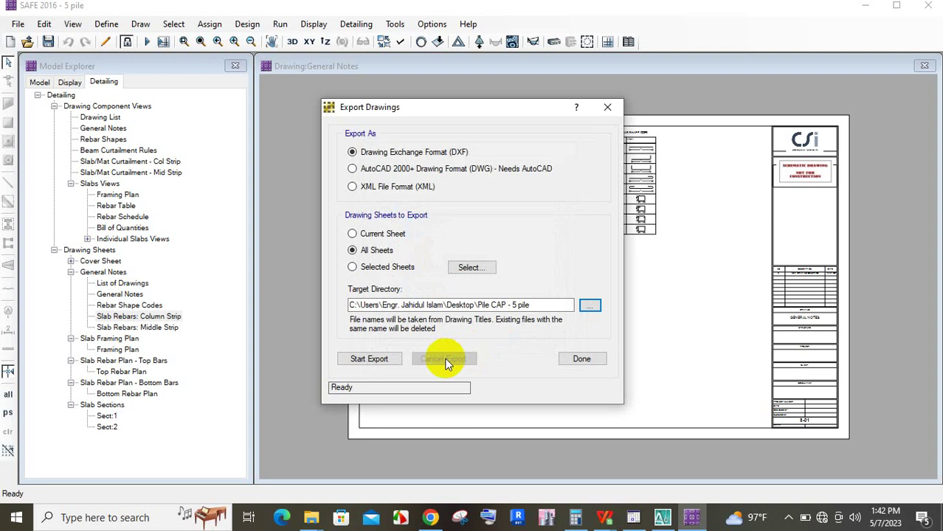
click(375, 358)
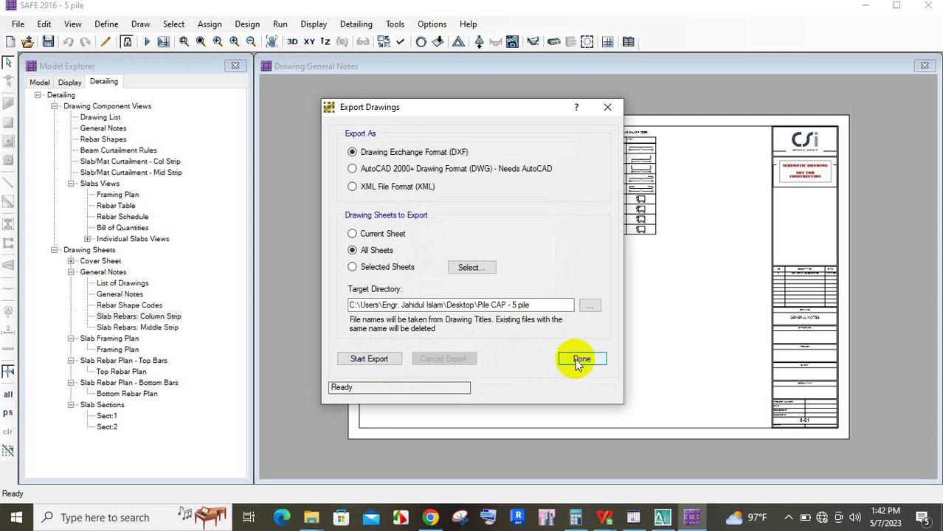
click(580, 359)
Minimize SAFE, open the desktop folder Pile CAP - 5 pile and look through the exported drawing files
click(865, 10)
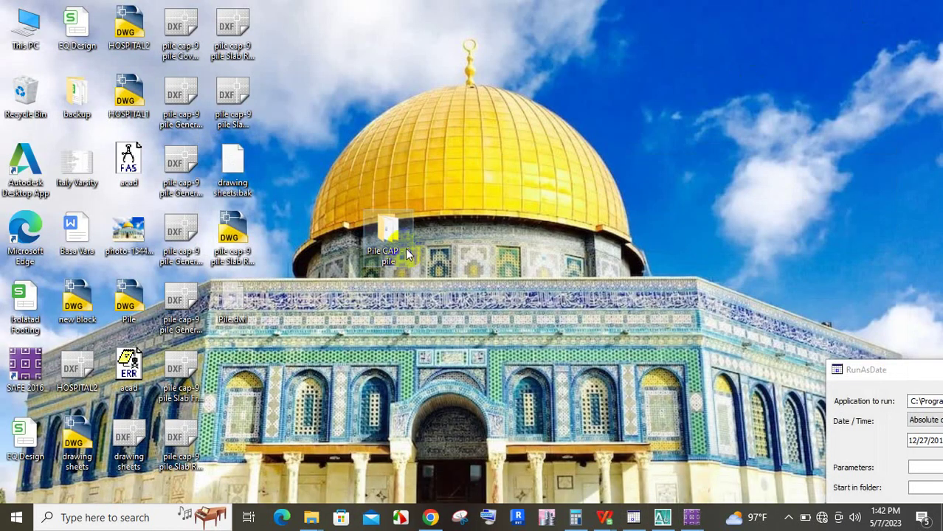
double_click(389, 235)
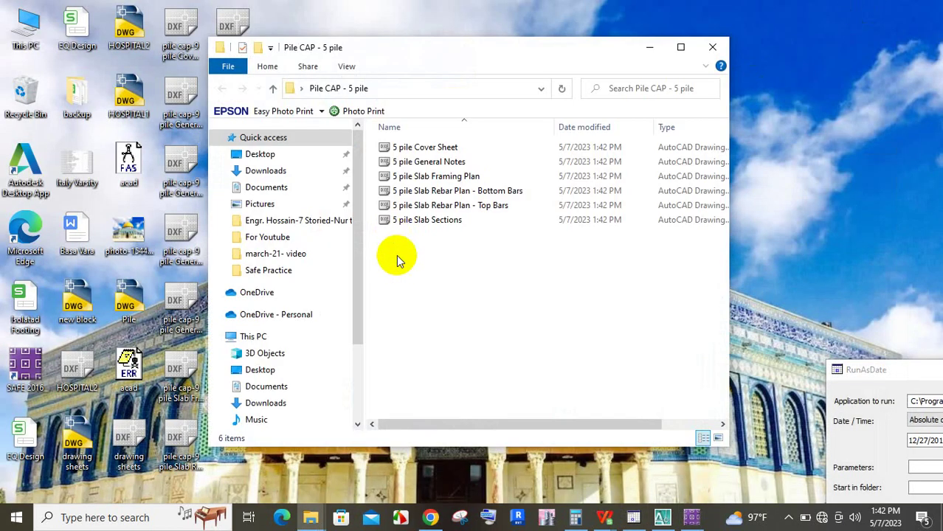
click(438, 151)
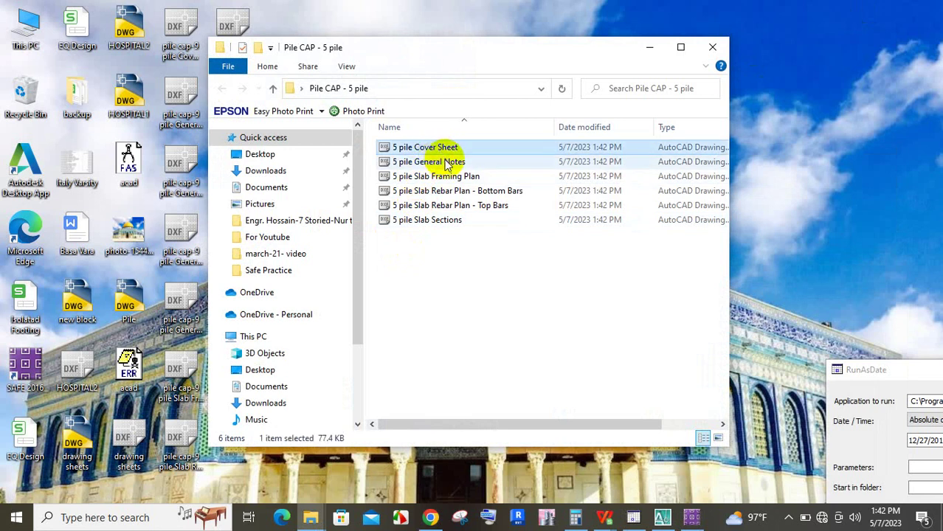
click(446, 164)
click(454, 181)
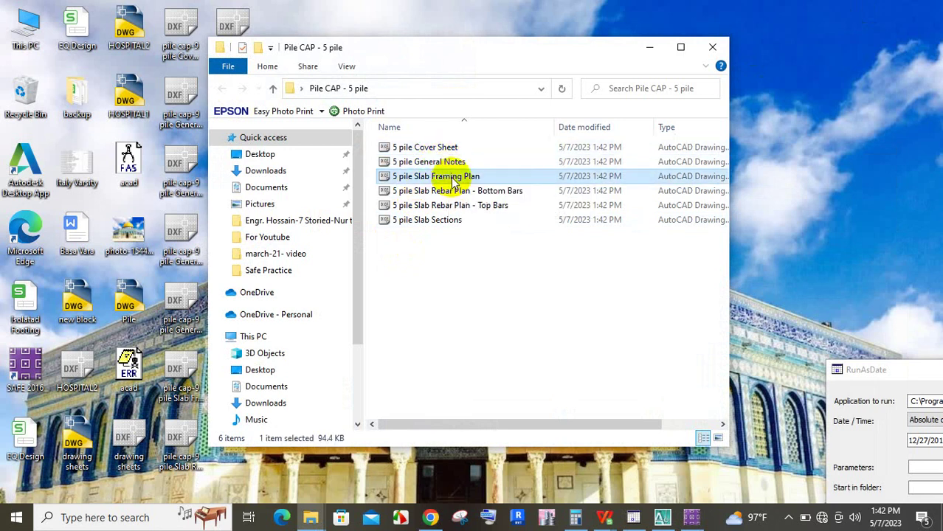
click(453, 192)
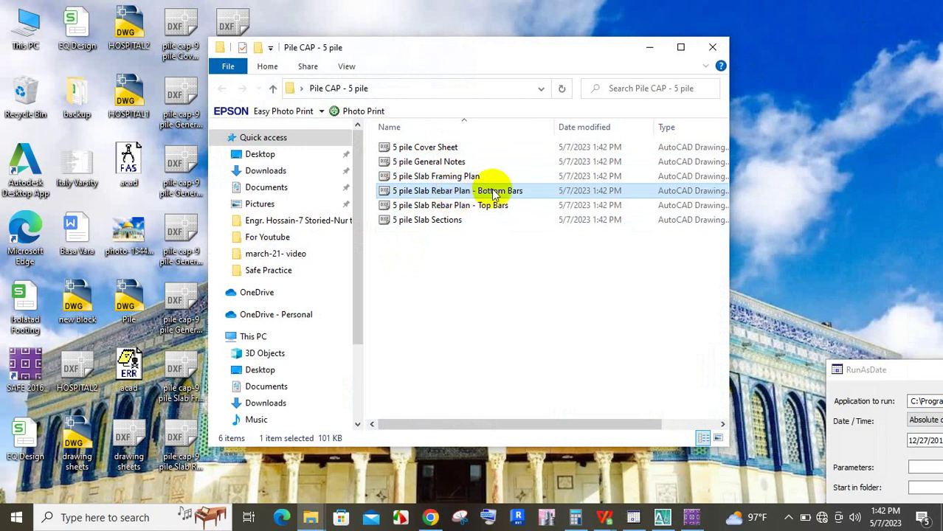
click(447, 207)
click(455, 219)
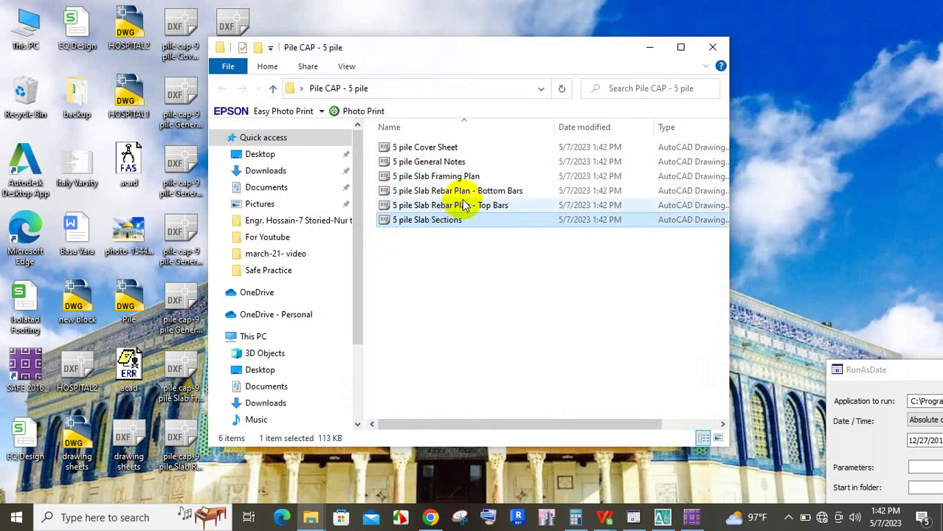
Open 5 pile Slab Rebar Plan - Top Bars in AutoCAD and examine the bar labels in the top rebar plan
click(463, 206)
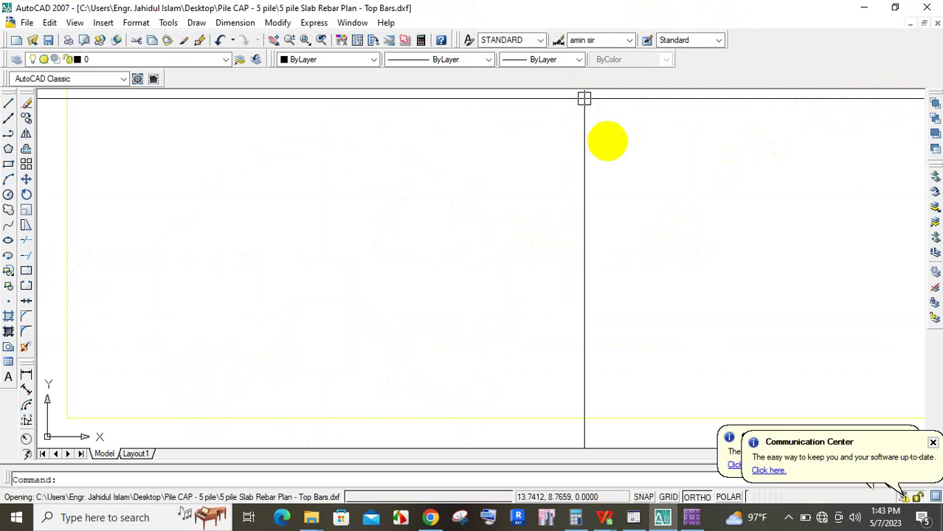
scroll(497, 150, down, 5)
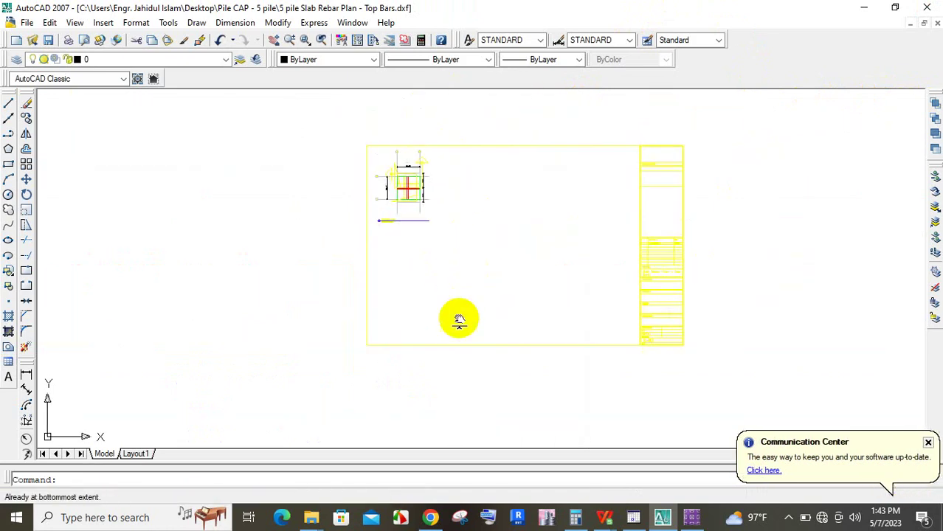
scroll(411, 186, up, 6)
scroll(459, 336, down, 2)
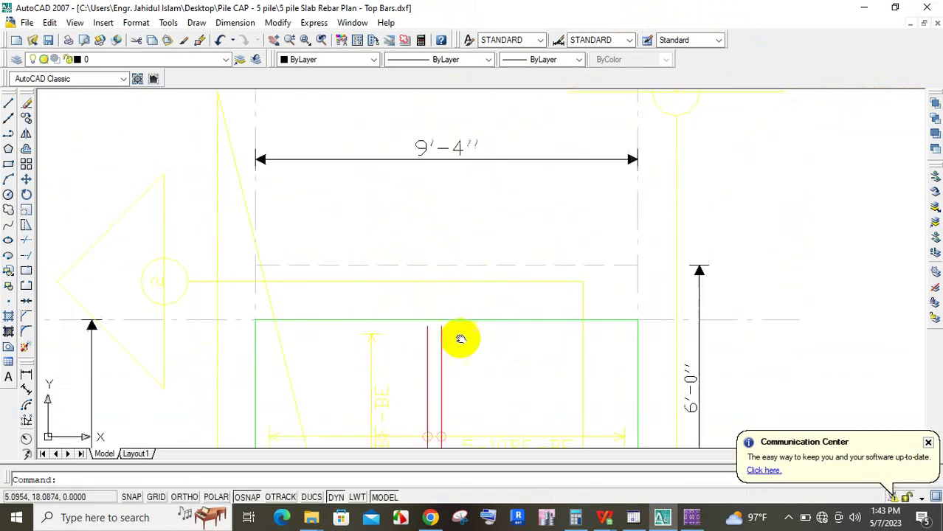
scroll(530, 346, down, 2)
scroll(541, 340, up, 2)
middle_drag(567, 303, 636, 233)
scroll(434, 179, up, 3)
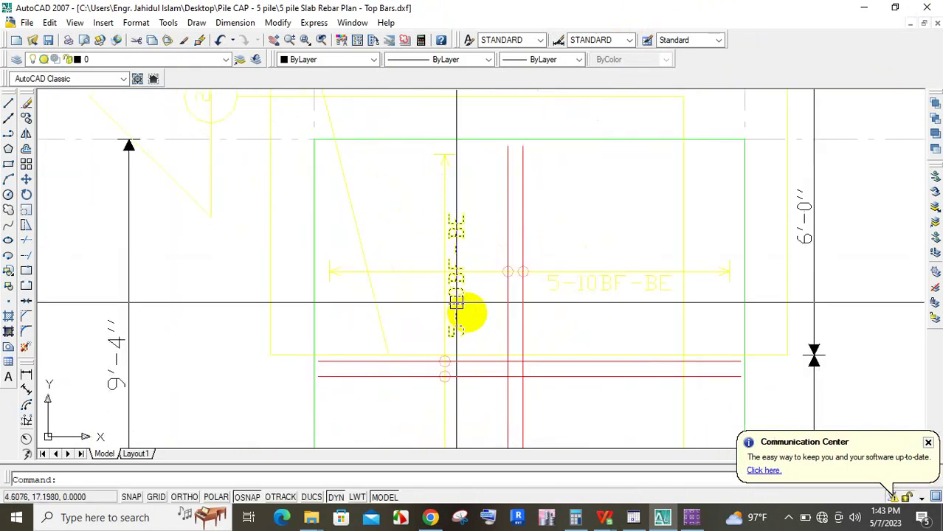
scroll(472, 312, up, 2)
Isolate the layers of the bar labels and section symbols in the top rebar plan and change their objects' colour to Blue
click(484, 318)
click(312, 162)
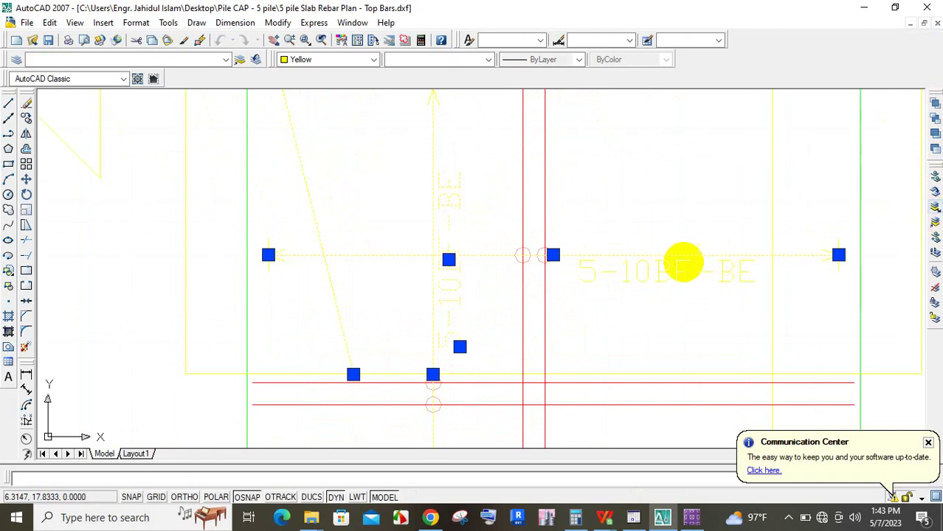
key(Escape)
scroll(484, 273, down, 5)
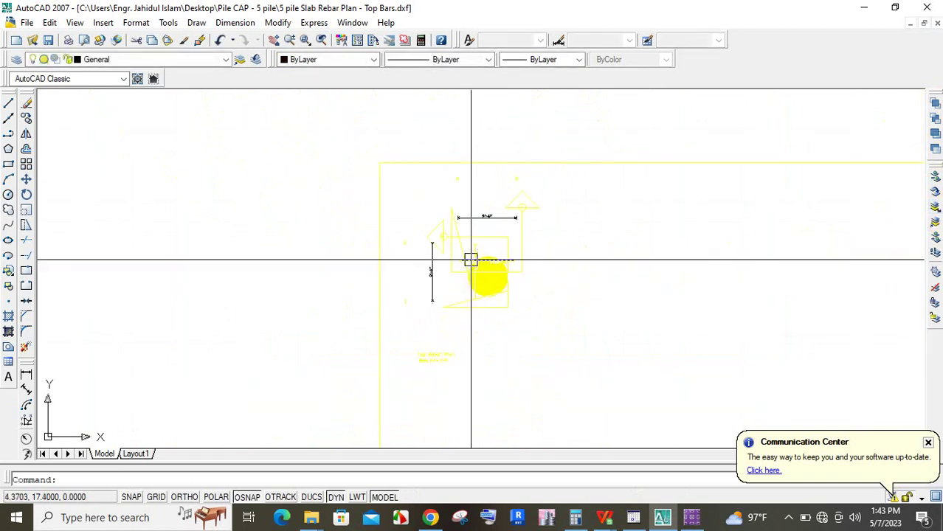
click(330, 142)
click(731, 446)
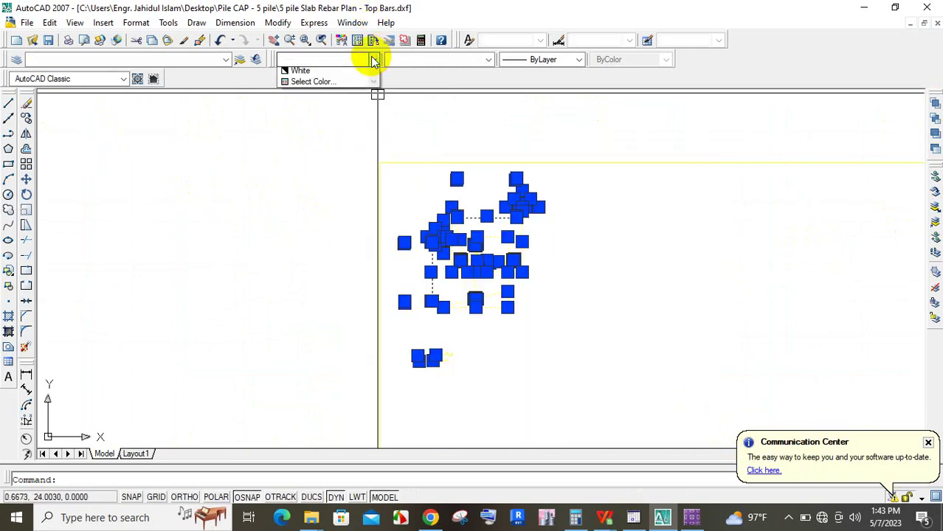
click(313, 141)
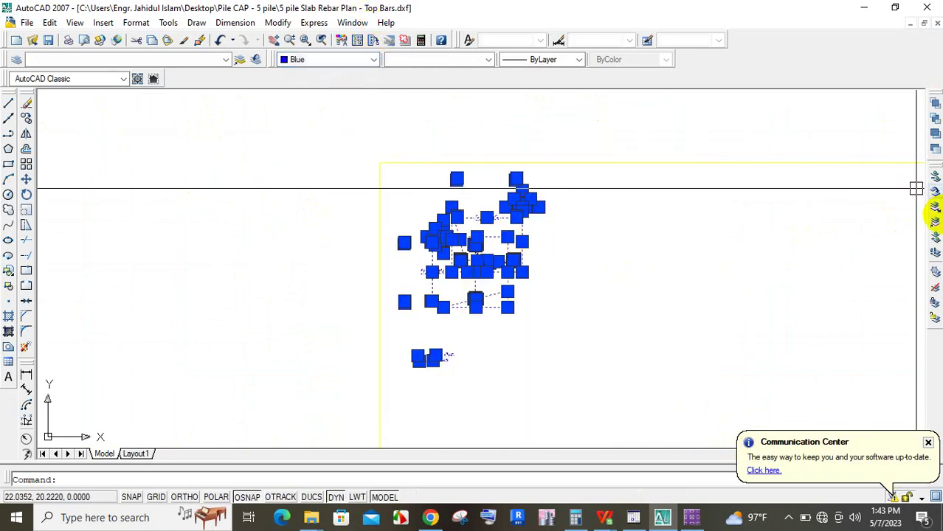
key(Escape)
Examine the recoloured top rebar plan, including both 5-10BF-BE bar labels and the plan title
scroll(505, 278, up, 6)
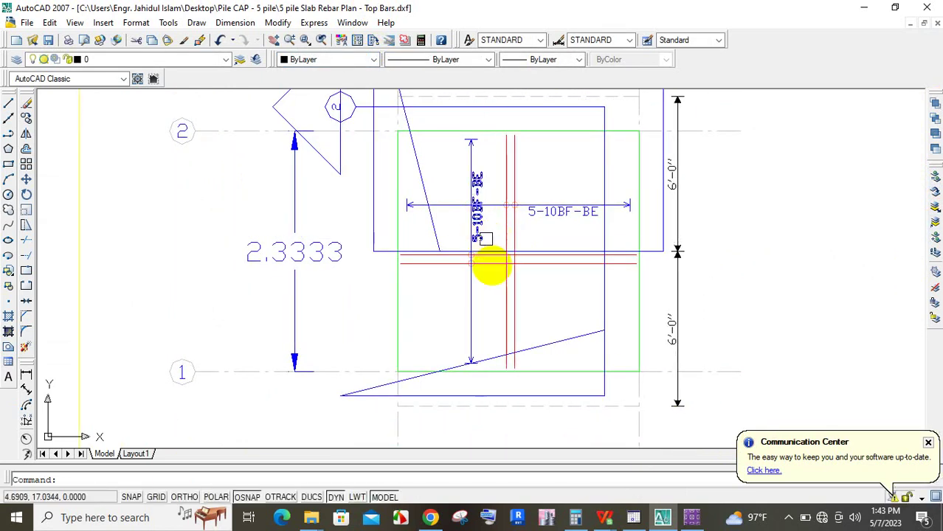
scroll(484, 250, up, 3)
scroll(402, 243, down, 5)
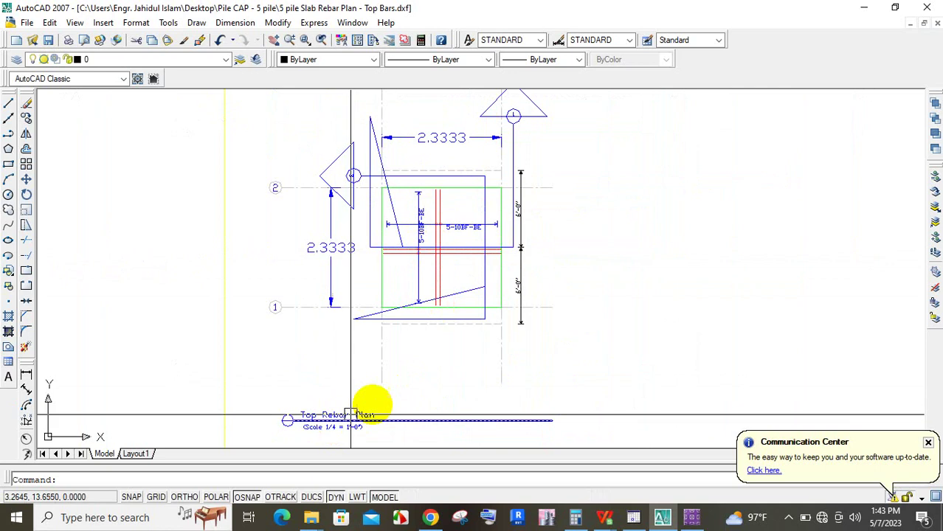
scroll(450, 222, down, 4)
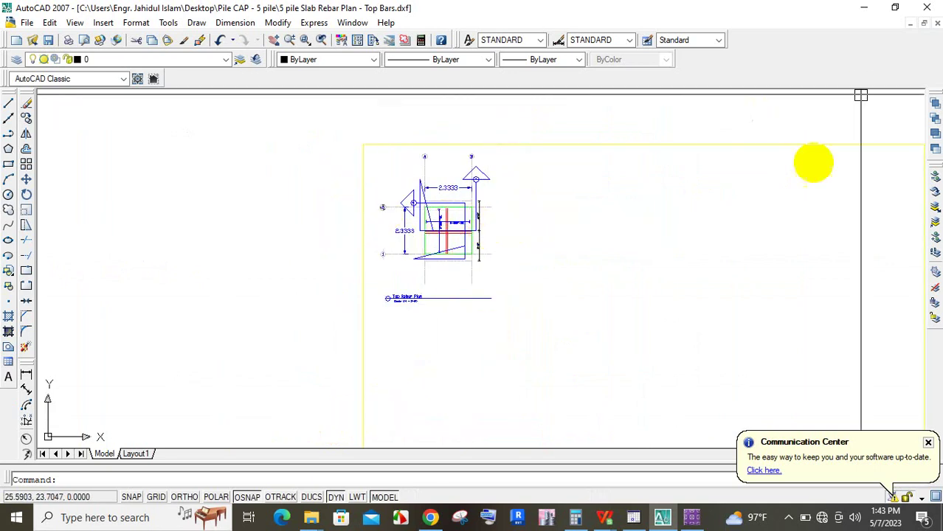
scroll(405, 210, up, 5)
scroll(472, 227, up, 3)
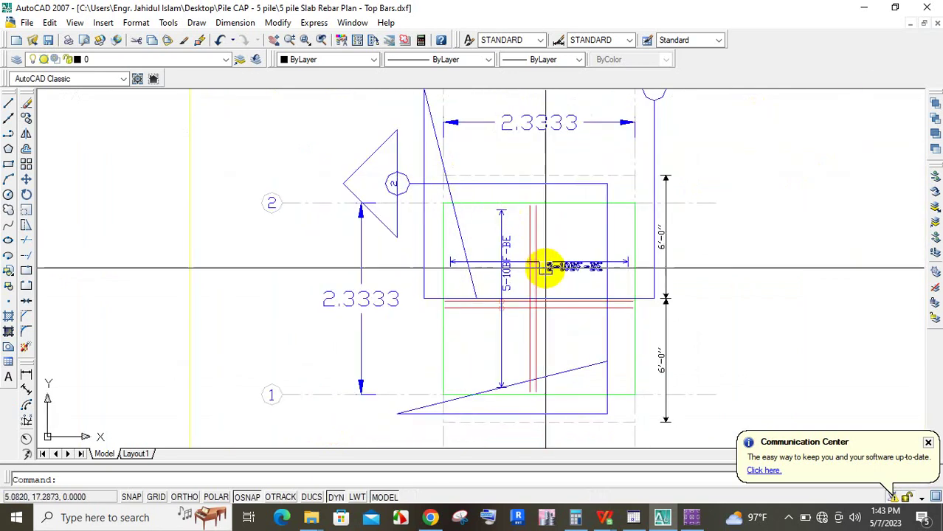
scroll(560, 274, up, 3)
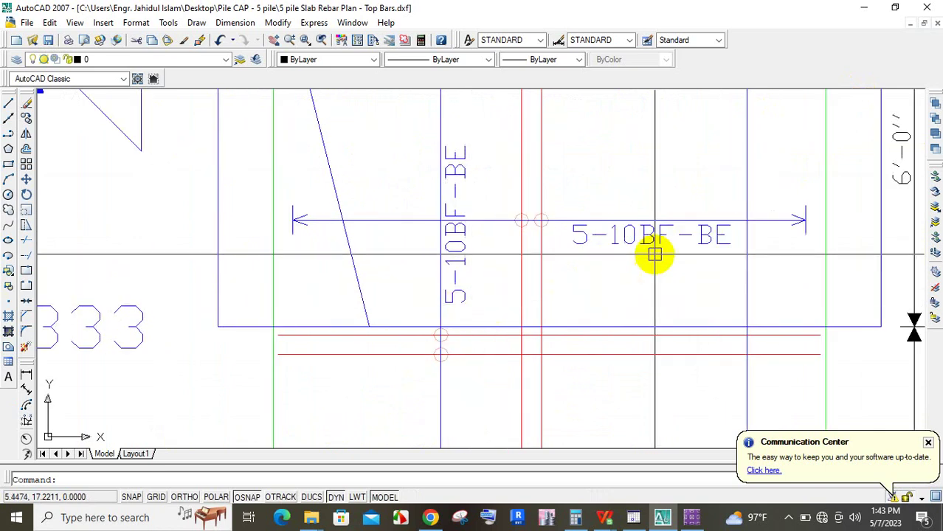
Minimize the top bars drawing, open 5 pile Slab Rebar Plan - Bottom Bars maximized in AutoCAD and view its rebar plan
click(906, 24)
click(864, 8)
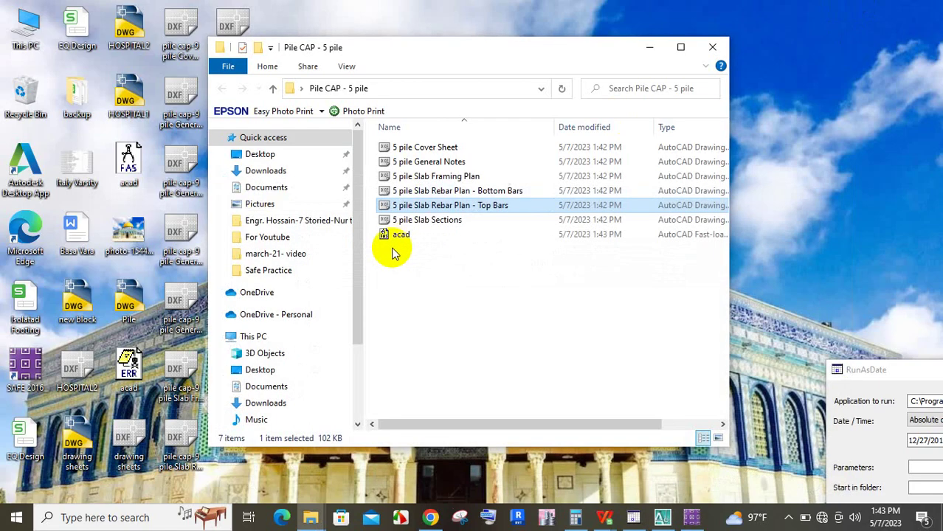
double_click(494, 190)
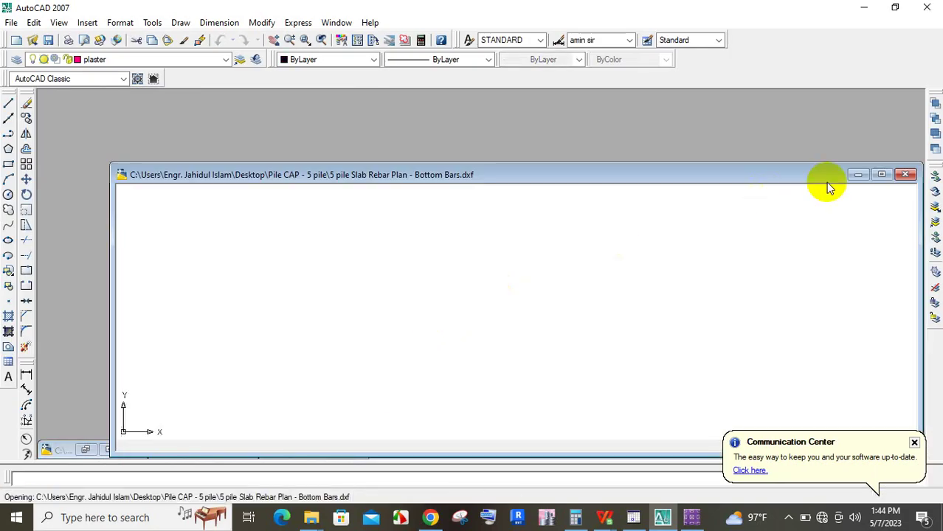
click(880, 175)
scroll(467, 310, down, 5)
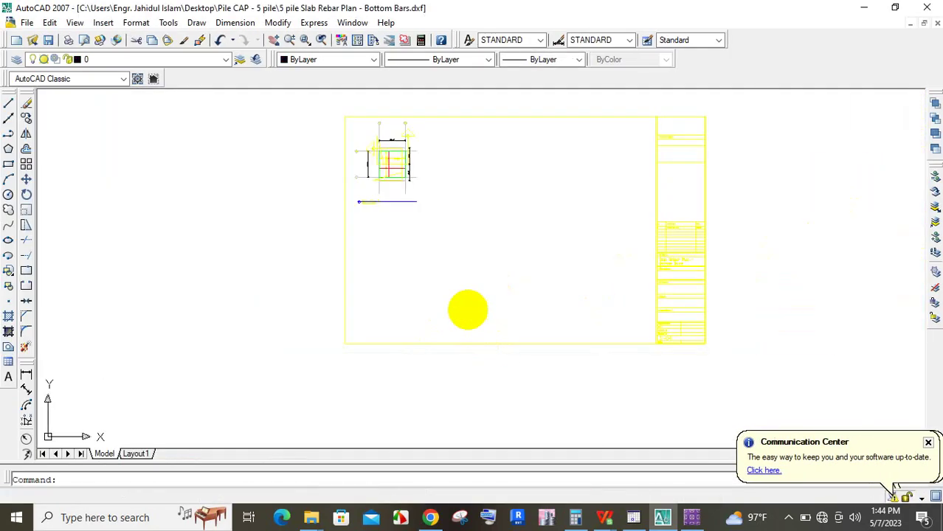
scroll(362, 130, up, 10)
scroll(561, 170, down, 3)
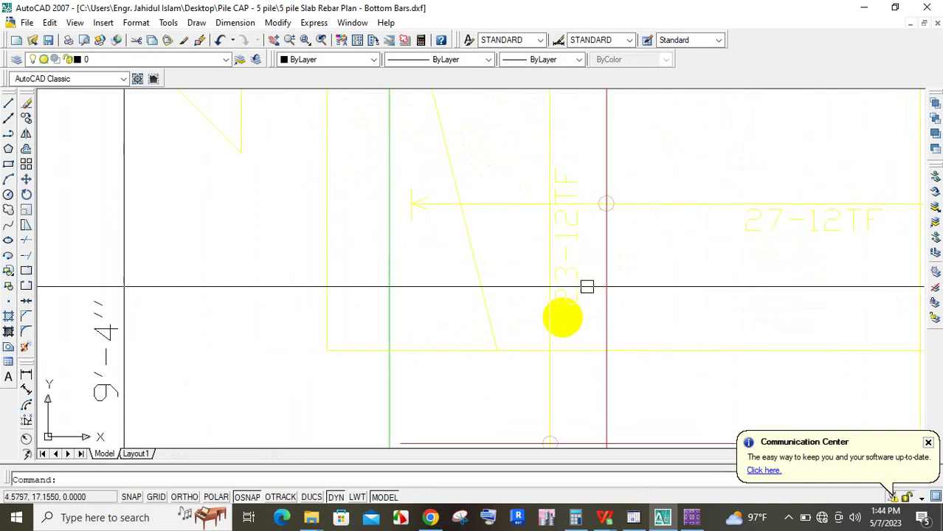
Isolate the General layer in the bottom rebar plan and change the colour of its labels and dimensions to Blue
click(679, 277)
click(592, 202)
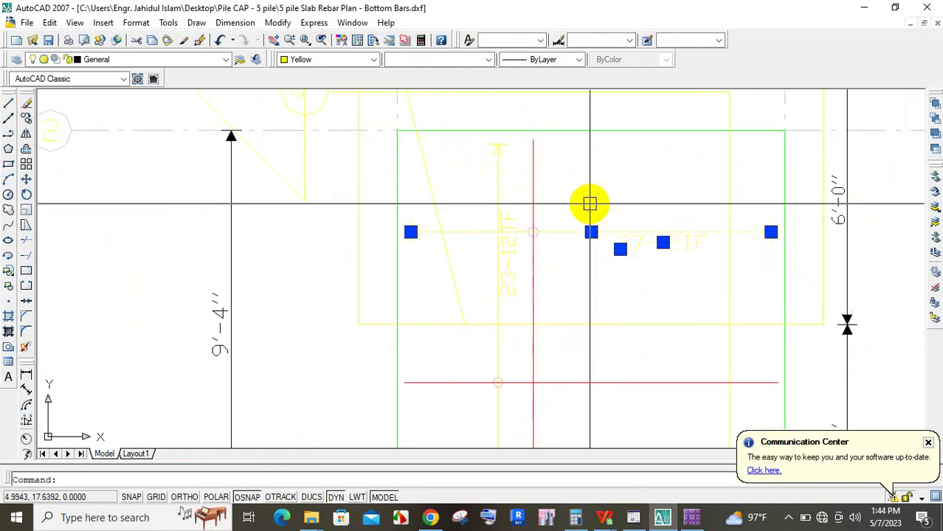
click(937, 209)
scroll(511, 232, down, 4)
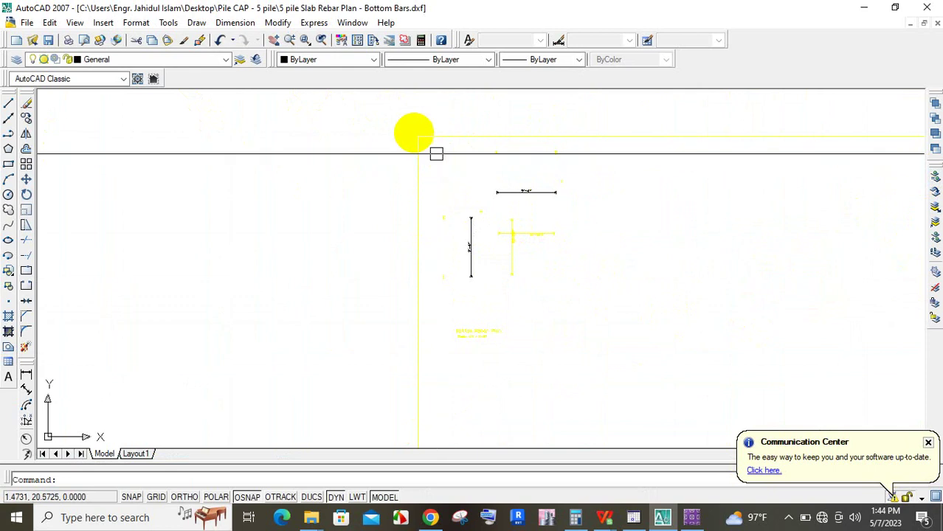
click(390, 120)
click(722, 350)
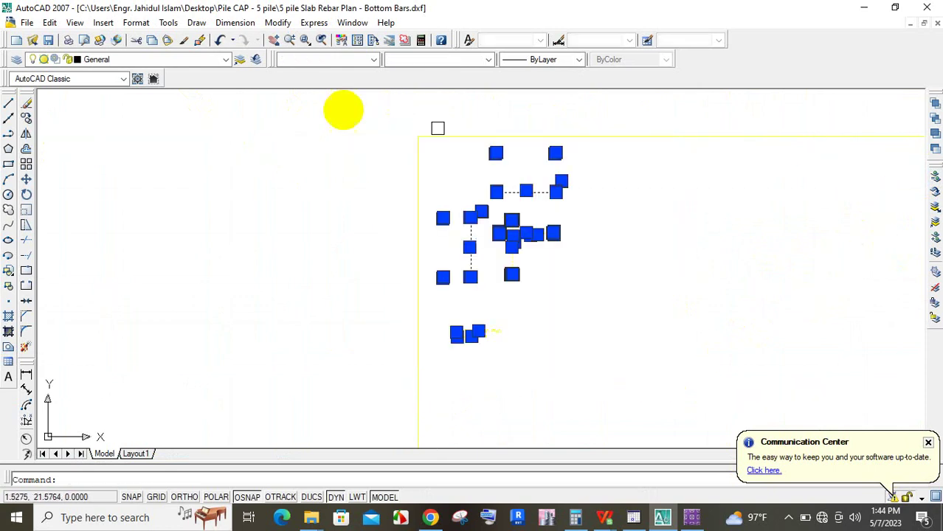
click(359, 59)
click(317, 139)
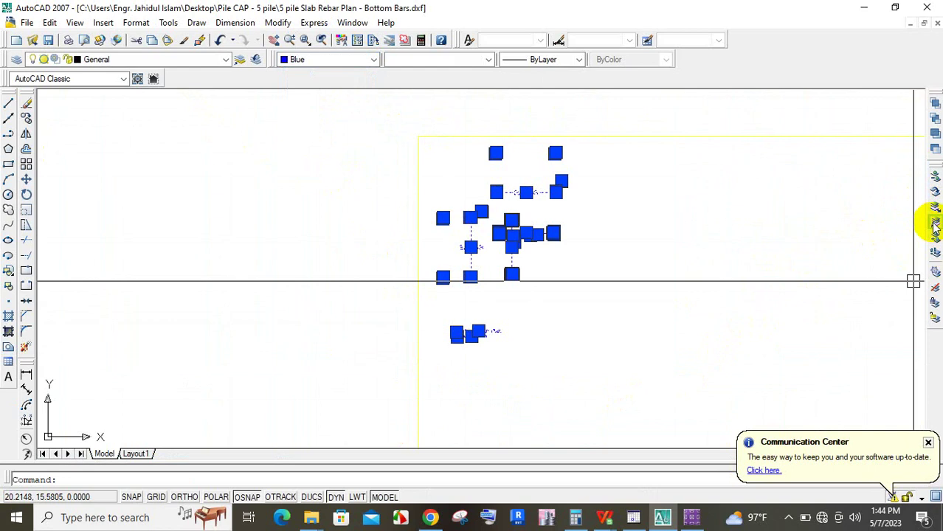
key(Escape)
Isolate the Symbols layer in the bottom rebar plan, change its section symbols' colour to Blue and show all layers again
scroll(526, 232, up, 6)
click(506, 265)
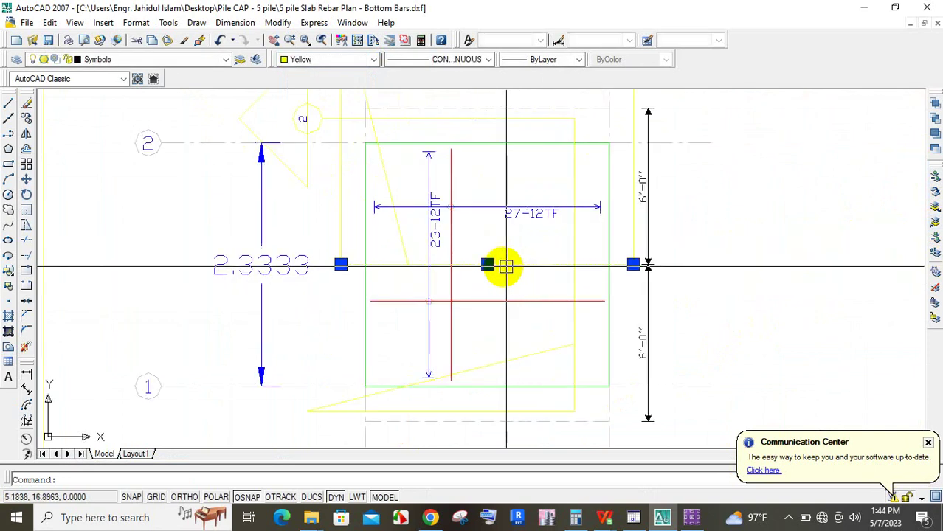
scroll(506, 265, down, 1)
click(933, 215)
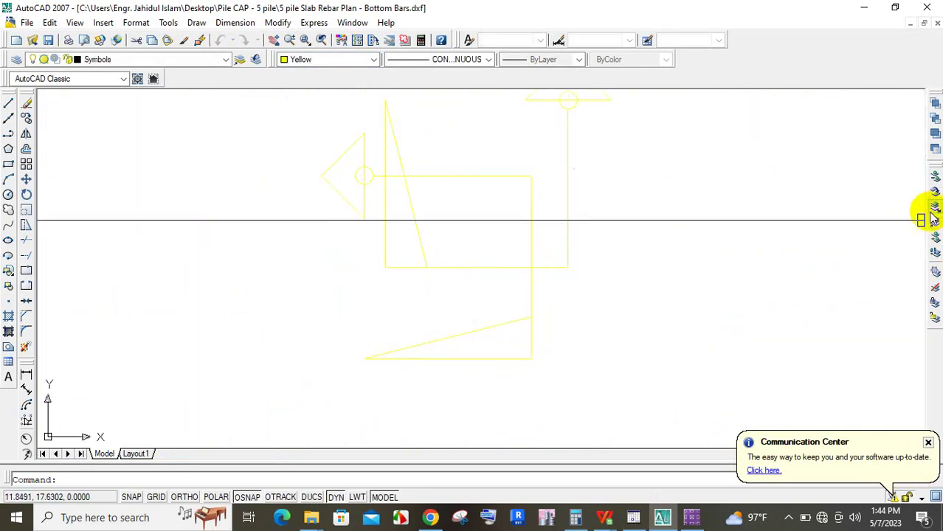
scroll(481, 318, down, 3)
click(402, 203)
click(646, 350)
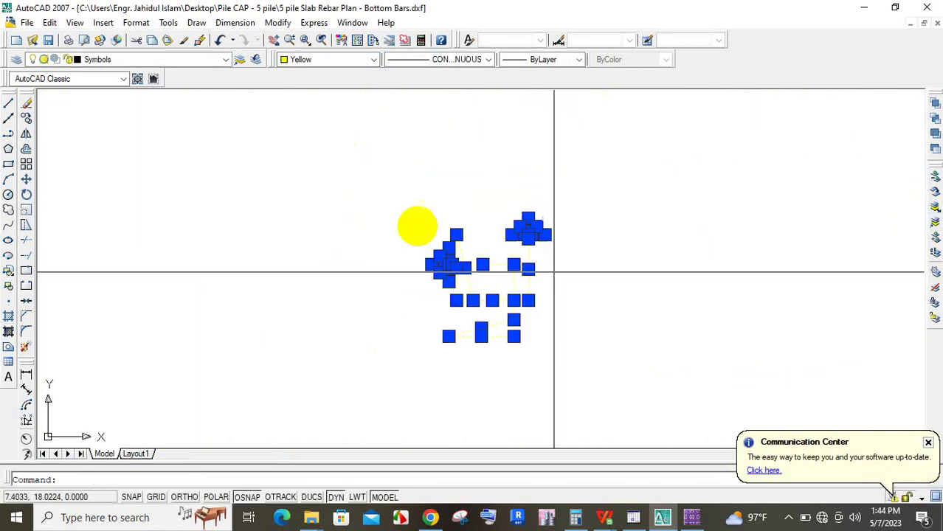
click(348, 60)
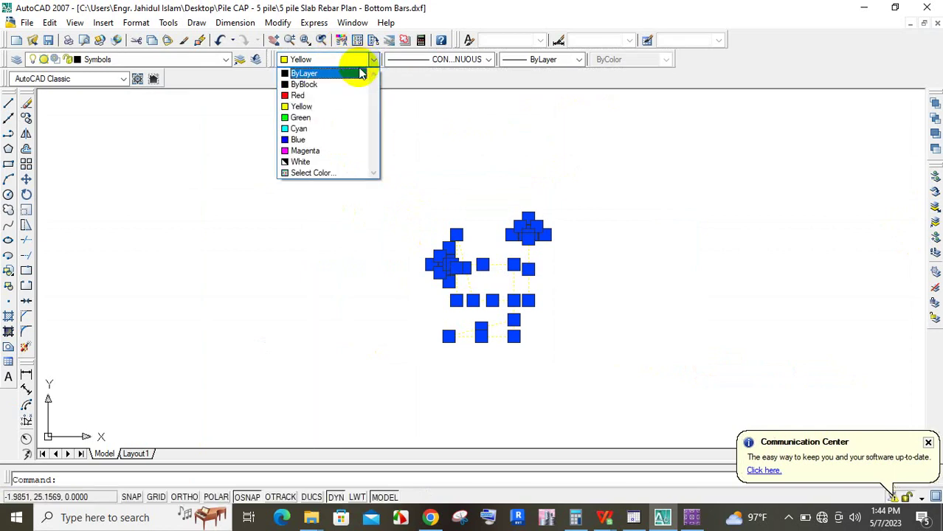
click(325, 140)
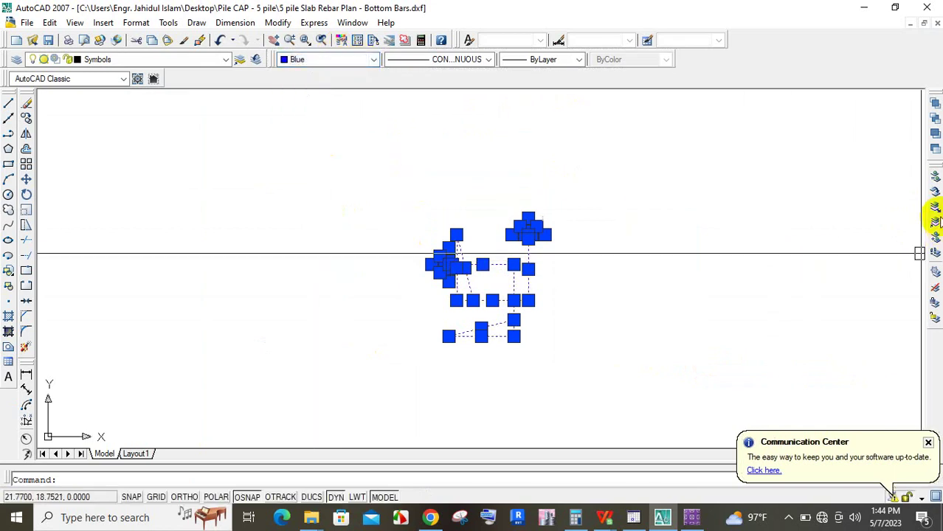
key(Escape)
Examine the recoloured bottom rebar plan, including the 23-12TF and 27-12TF bar labels, the bar lines and the dimensions
scroll(603, 264, up, 8)
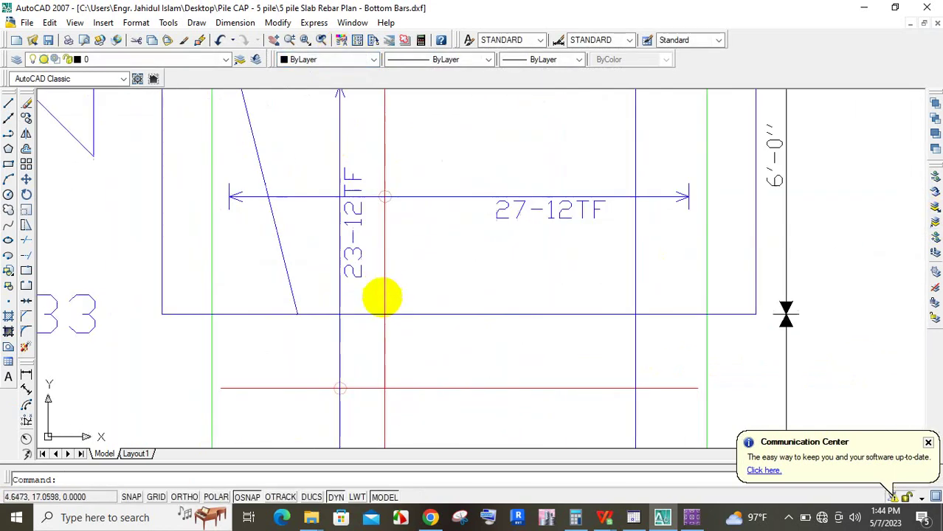
scroll(364, 214, down, 2)
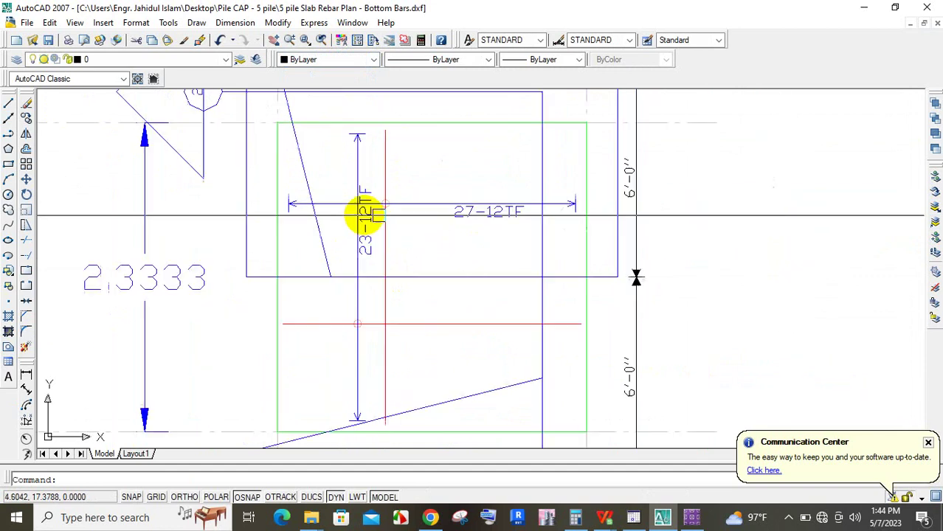
scroll(347, 280, down, 2)
scroll(442, 332, up, 2)
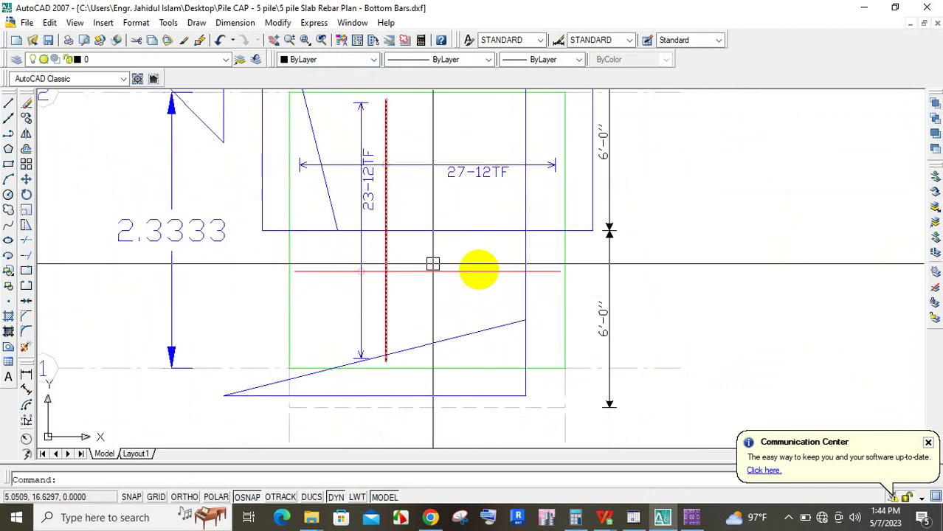
scroll(509, 295, down, 2)
scroll(413, 236, up, 1)
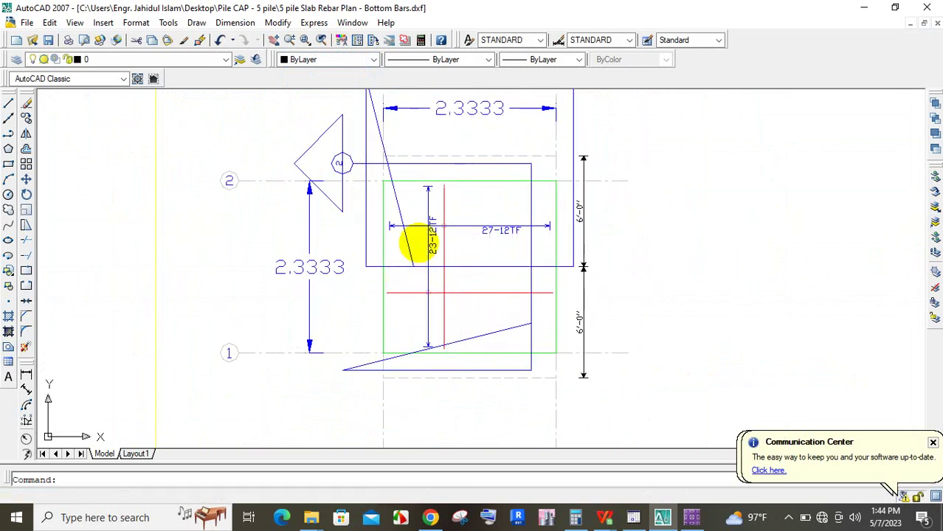
click(464, 107)
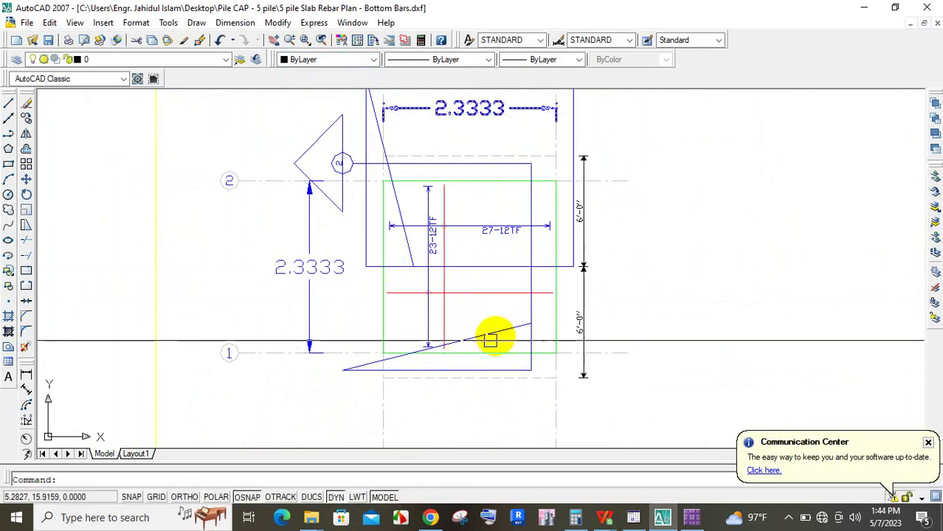
key(Escape)
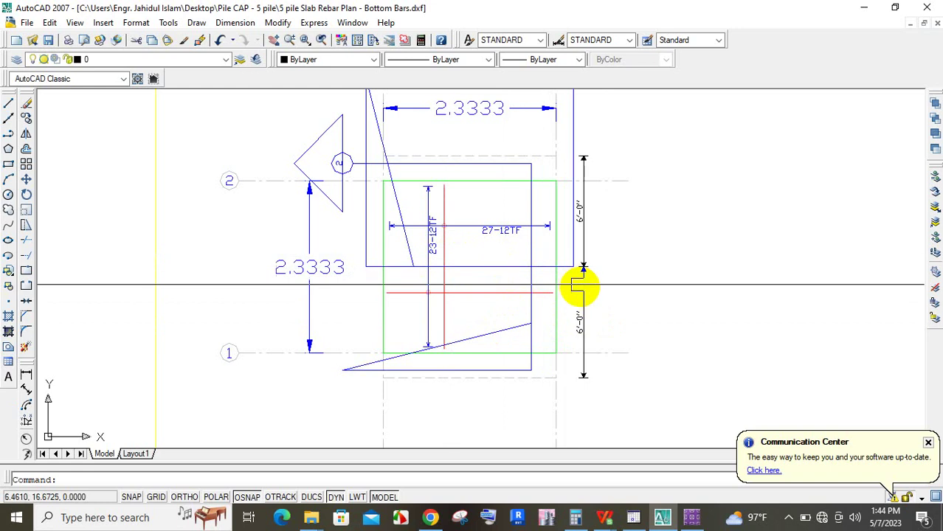
scroll(502, 302, down, 4)
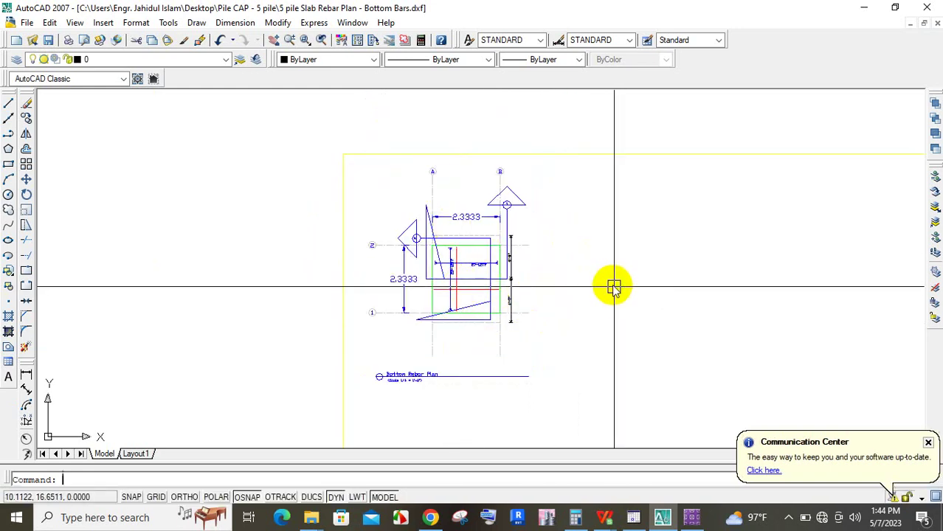
Zoom to the drawing extents and examine the sheet's title block, from the revision table and drawing title to the sheet number
text(z)
key(Return)
text(e)
key(Return)
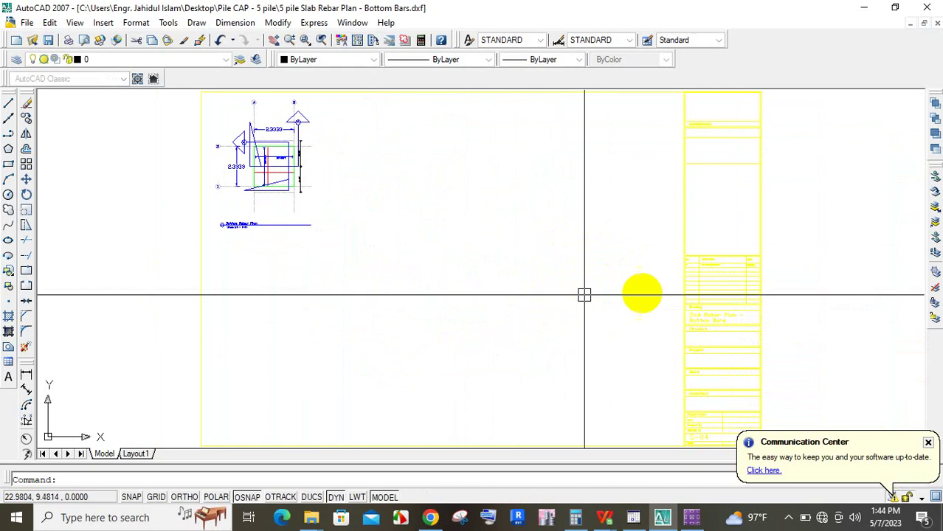
scroll(709, 295, up, 10)
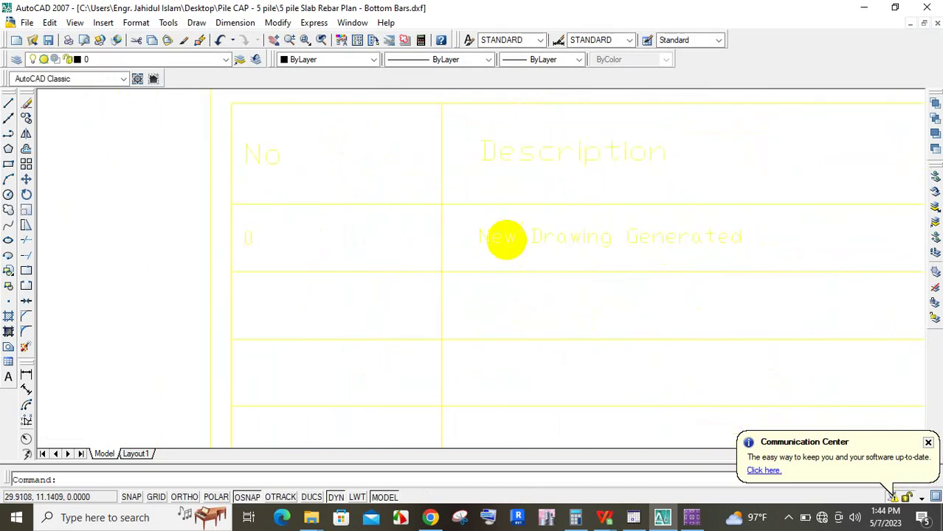
scroll(504, 238, down, 10)
scroll(505, 350, up, 6)
middle_drag(518, 309, 536, 223)
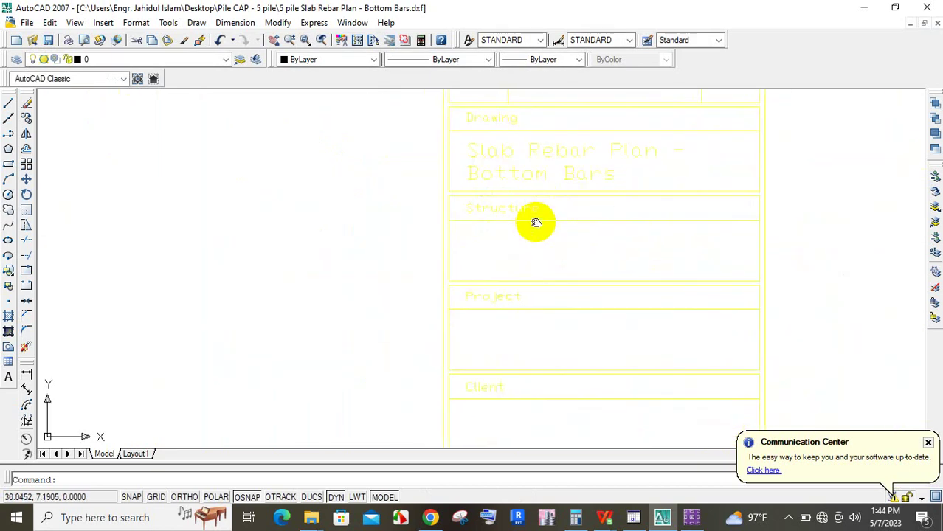
scroll(535, 223, down, 4)
scroll(537, 382, up, 5)
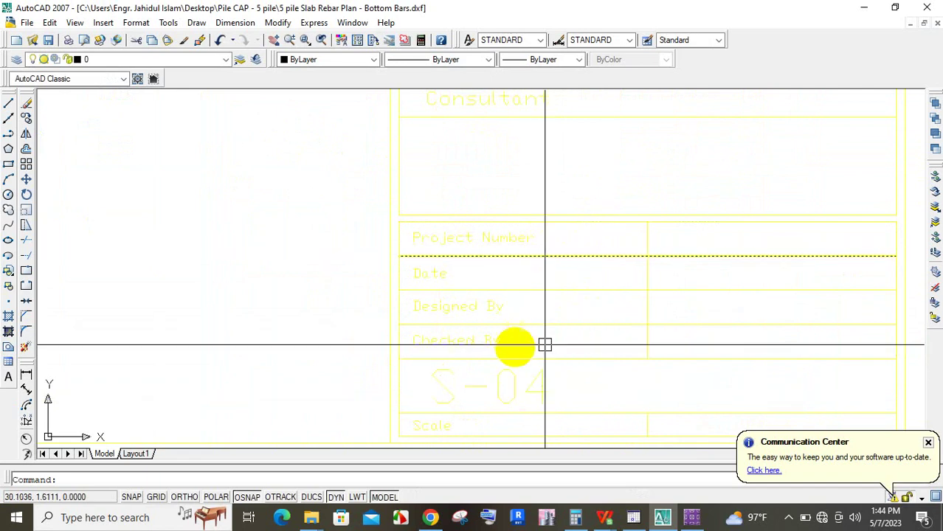
scroll(544, 345, down, 6)
scroll(572, 146, up, 6)
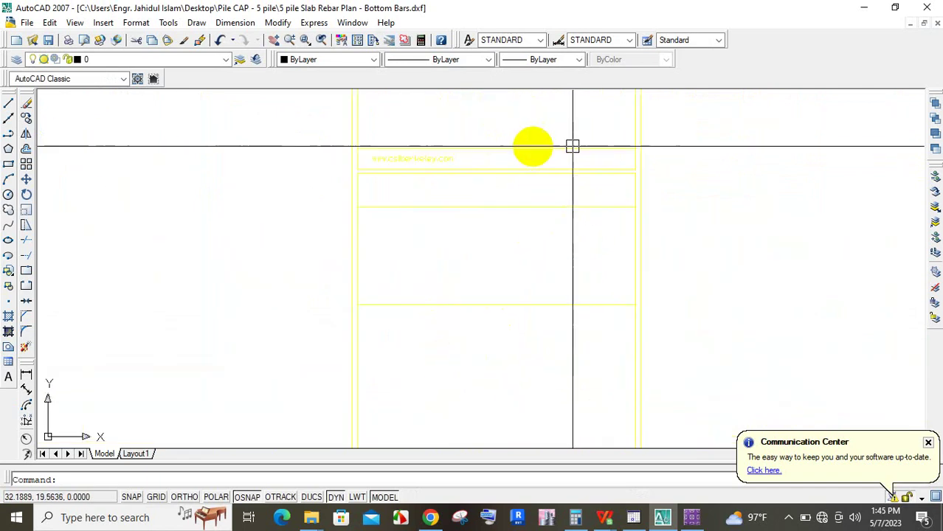
scroll(488, 149, up, 2)
scroll(520, 277, down, 4)
scroll(520, 245, up, 2)
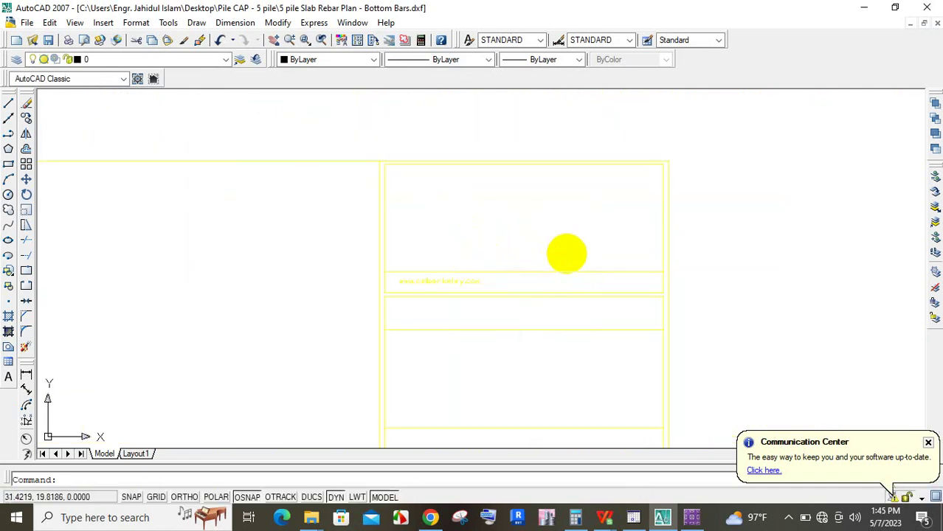
scroll(654, 216, down, 4)
mouse_move(460, 321)
middle_down()
mouse_move(747, 245)
mouse_move(887, 255)
middle_up()
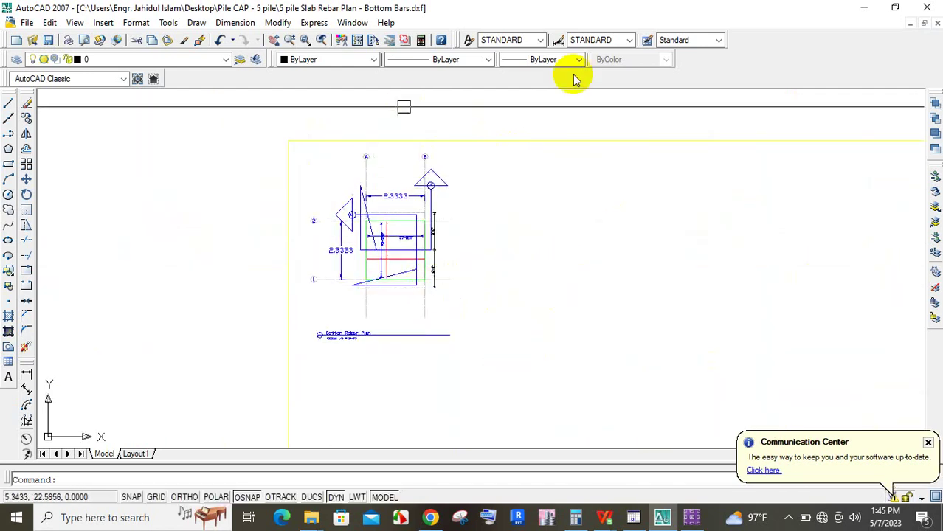
Close the bottom bars drawing, saving its changes as 5 pile Slab Rebar Plan - Bottom Bars.dwg in the Pile CAP - 5 pile folder
click(937, 25)
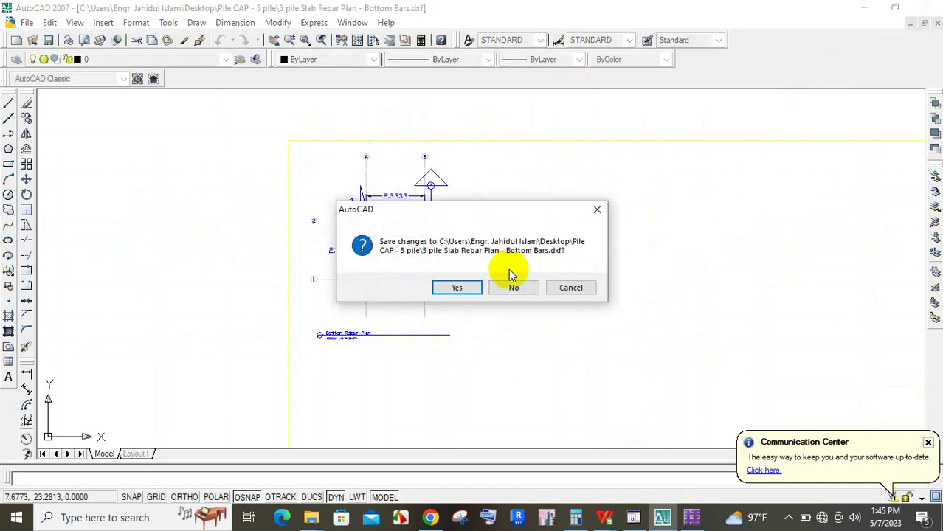
click(456, 288)
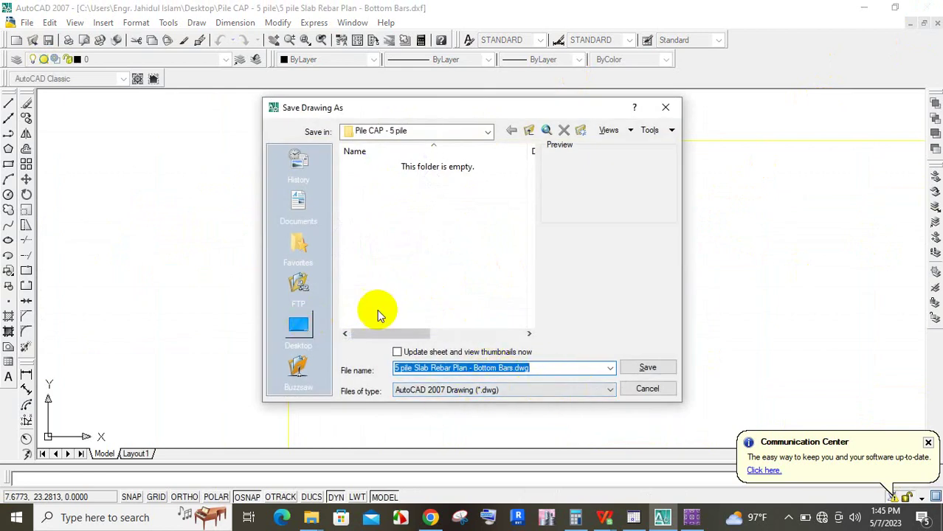
click(647, 367)
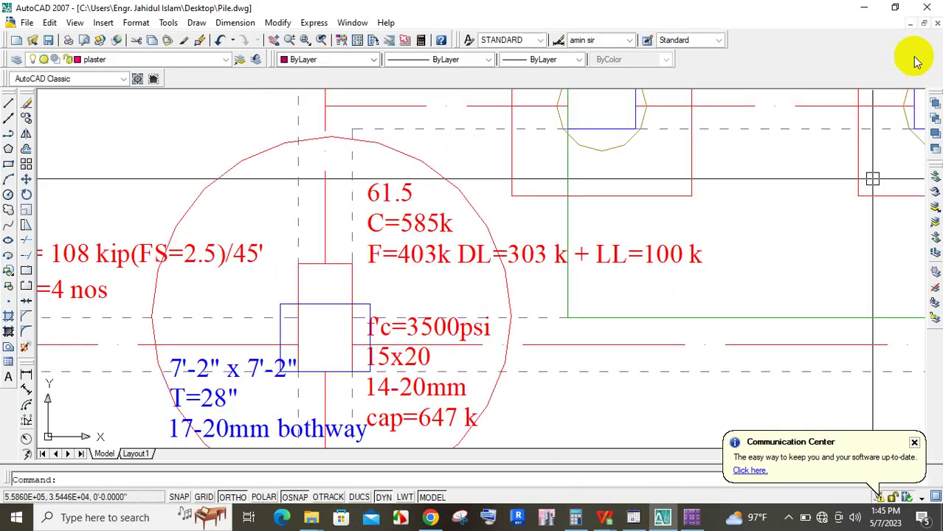
Minimize AutoCAD and check the saved bottom bars drawing among the exported files in the Pile CAP - 5 pile folder
click(864, 8)
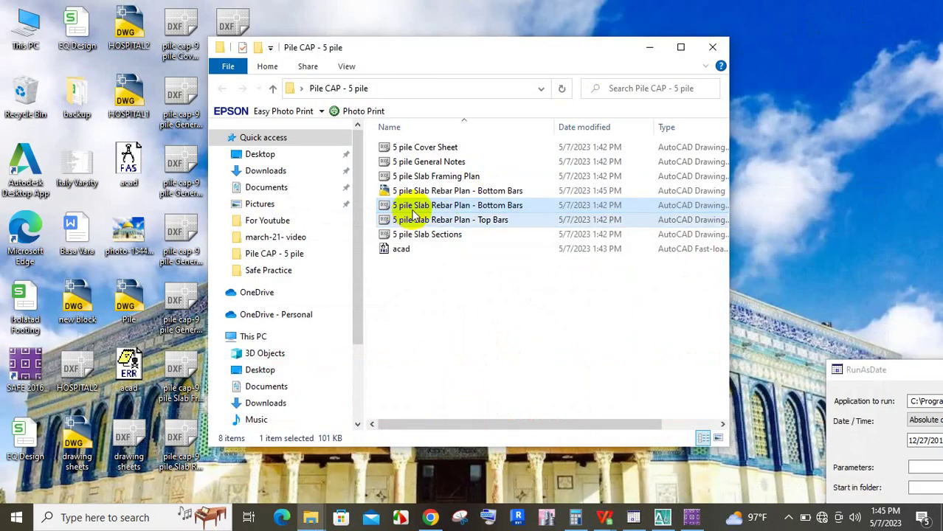
click(433, 191)
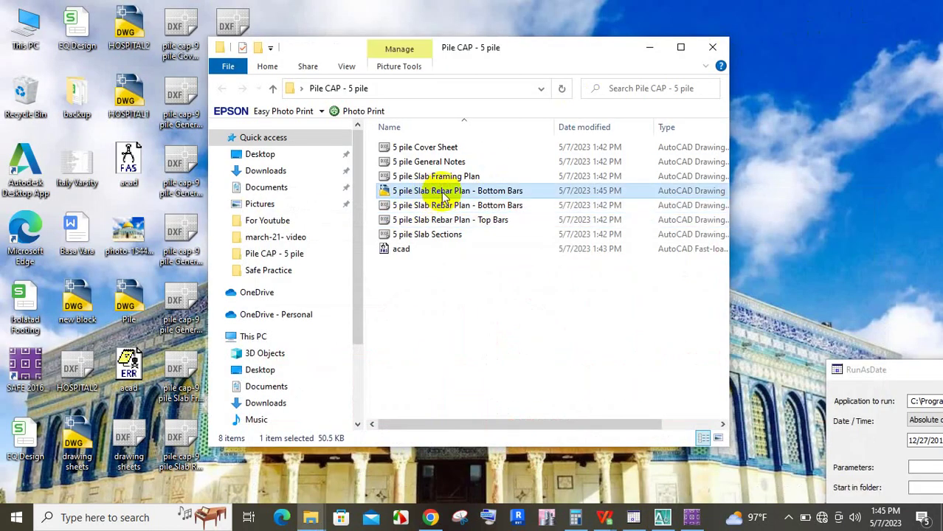
click(491, 207)
click(509, 219)
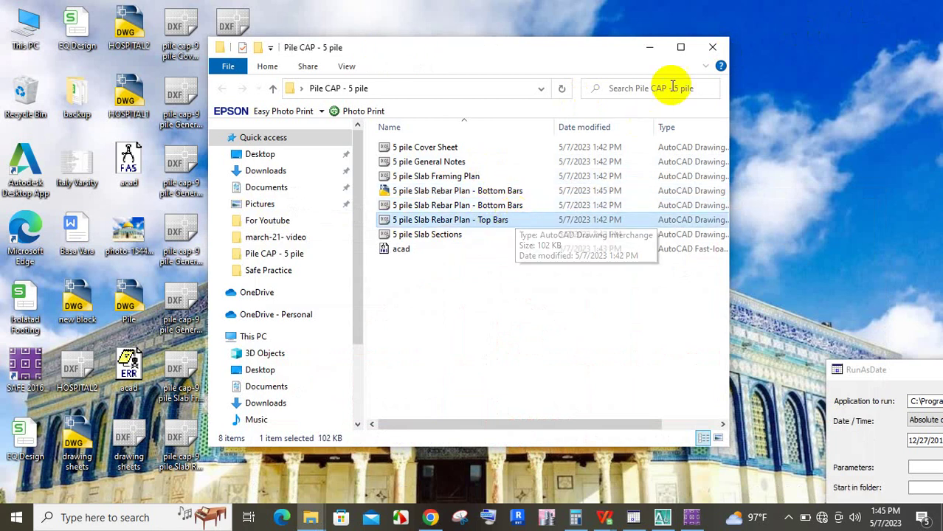
Close the Pile CAP - 5 pile folder window and switch back to the 5 pile model in SAFE 2016
click(712, 48)
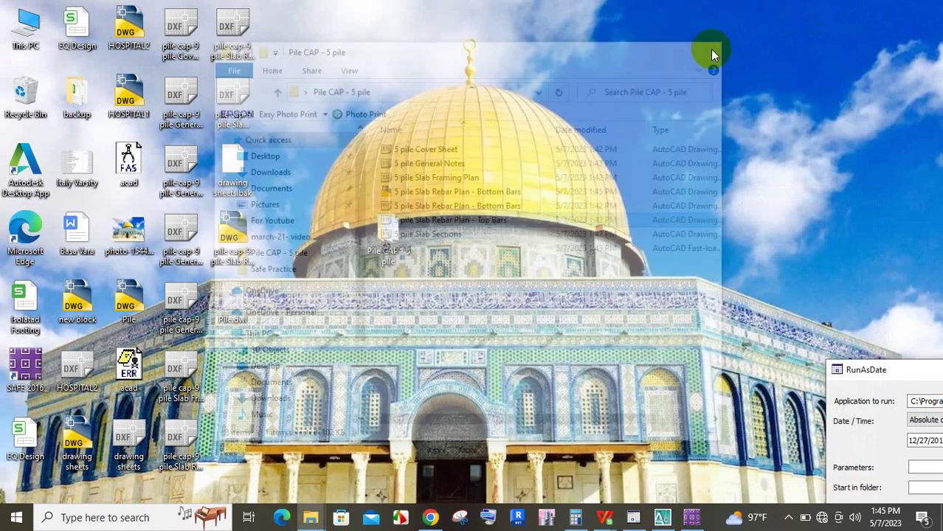
click(694, 519)
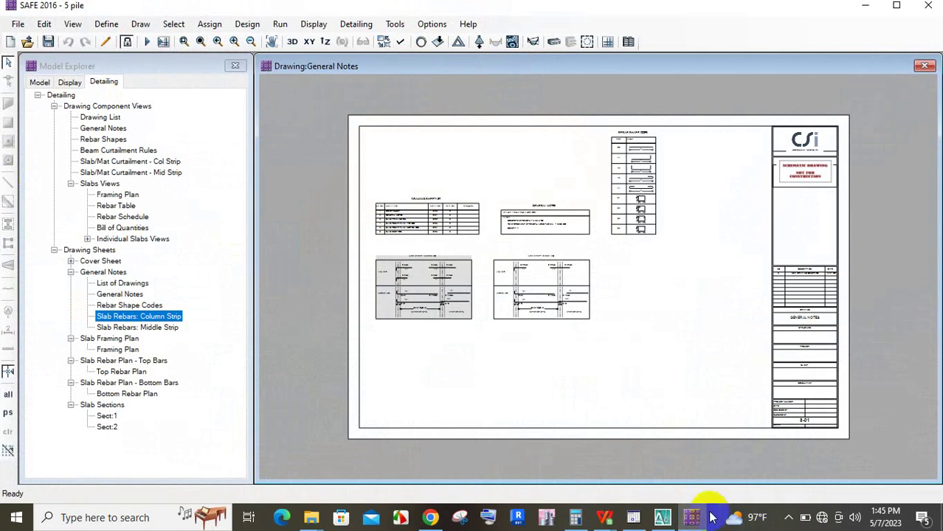
click(787, 518)
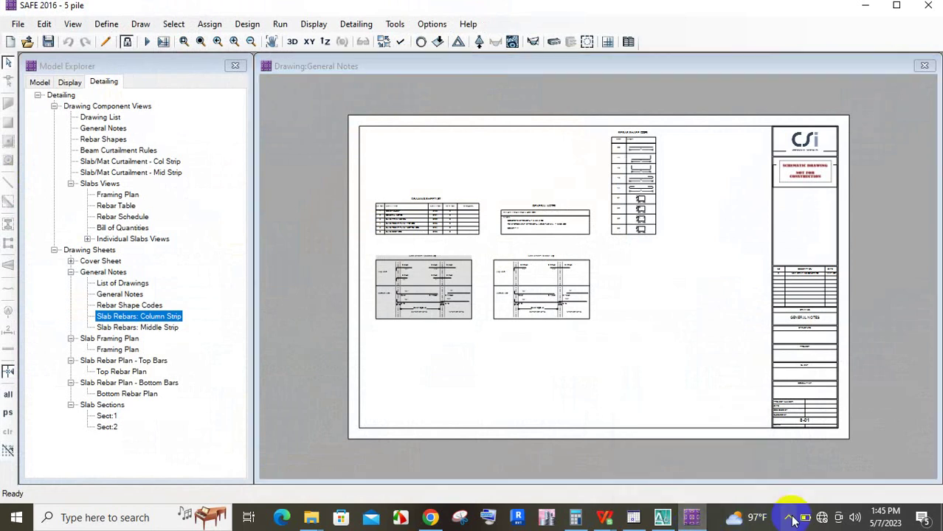